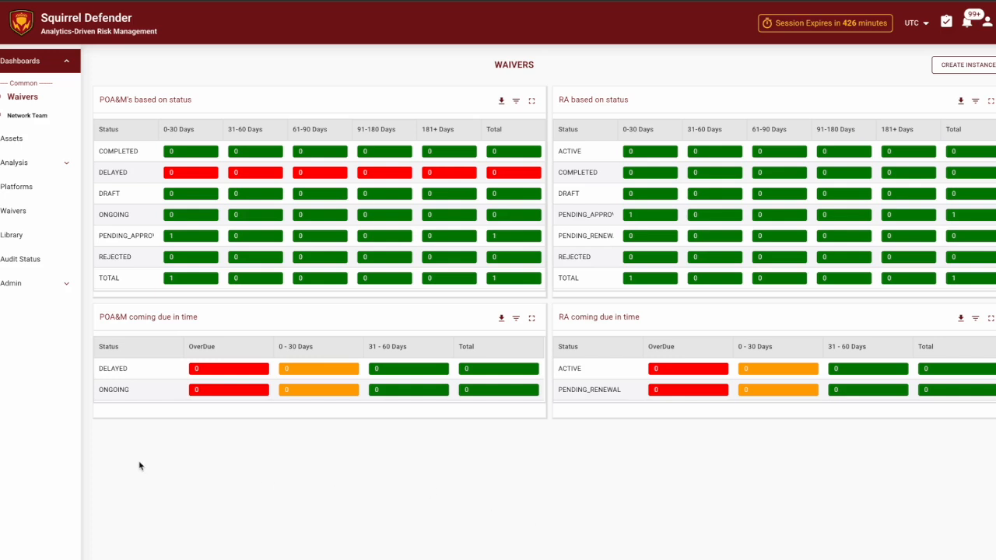
- Go to the Assets list and scroll across all columns of the 25 managed switches
{"action": "left_click", "coordinate": [21, 140]}
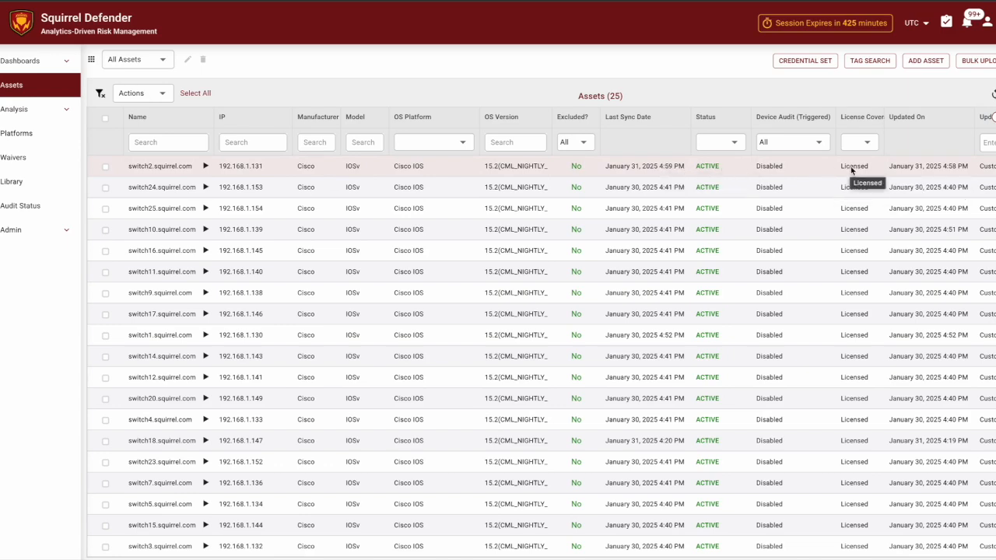
{"action": "scroll", "coordinate": [852, 170], "scroll_direction": "right", "scroll_amount": 5}
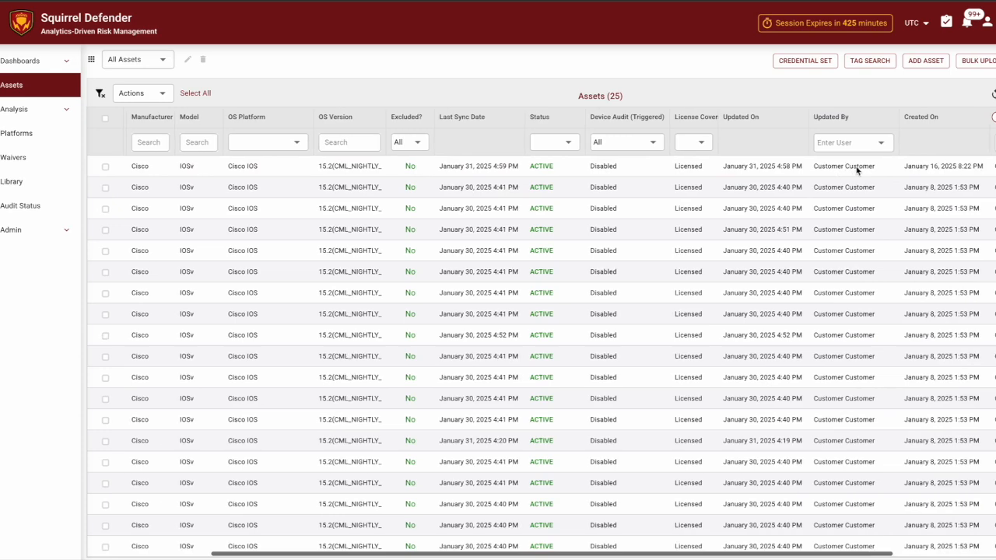
{"action": "scroll", "coordinate": [852, 170], "scroll_direction": "right", "scroll_amount": 5}
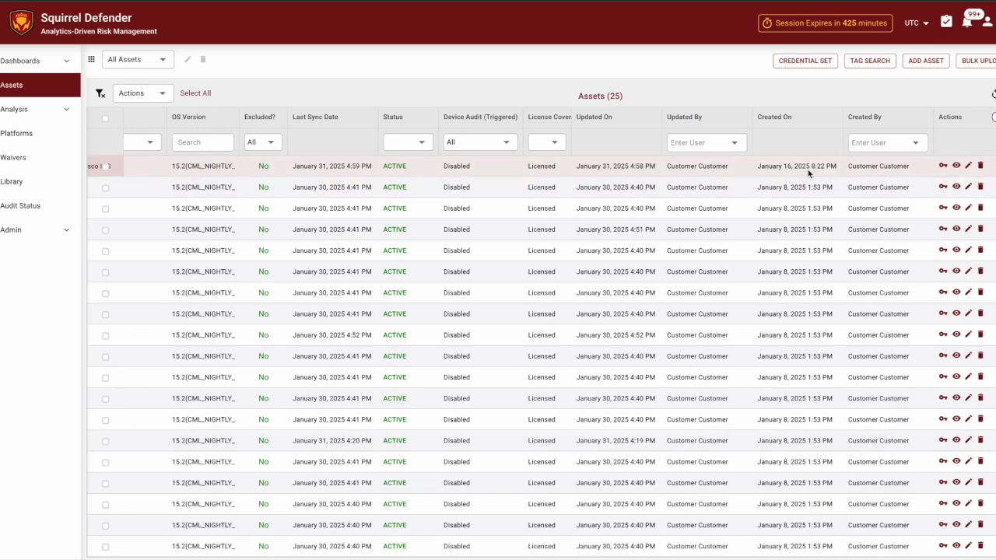
{"action": "scroll", "coordinate": [809, 173], "scroll_direction": "left", "scroll_amount": 10}
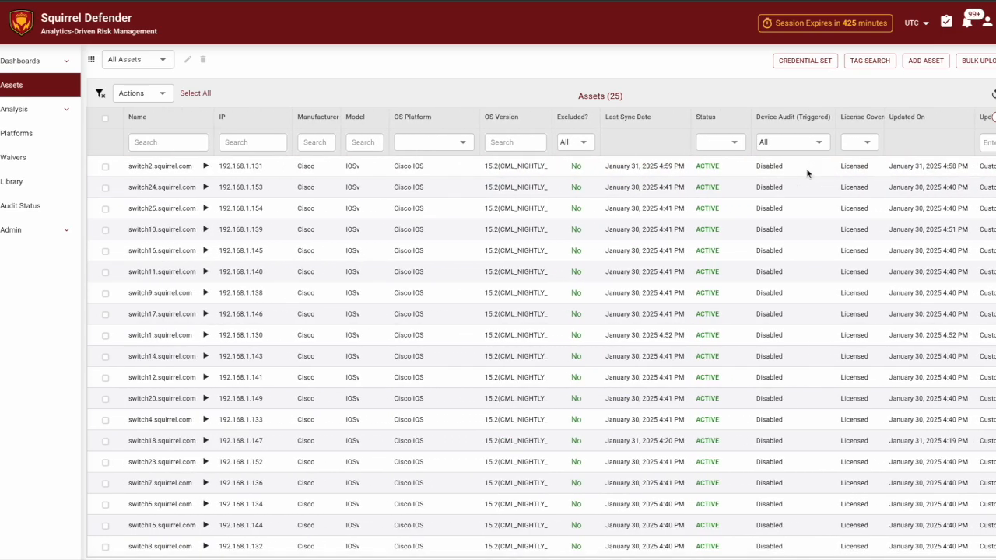
{"action": "left_click", "coordinate": [206, 166]}
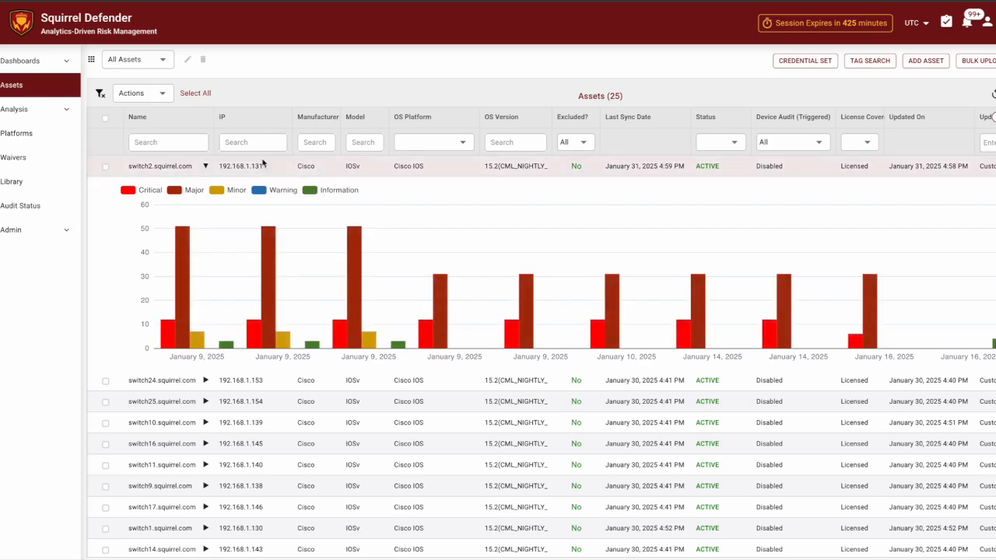
{"action": "scroll", "coordinate": [257, 431], "scroll_direction": "right", "scroll_amount": 3}
{"action": "scroll", "coordinate": [257, 431], "scroll_direction": "right", "scroll_amount": 4}
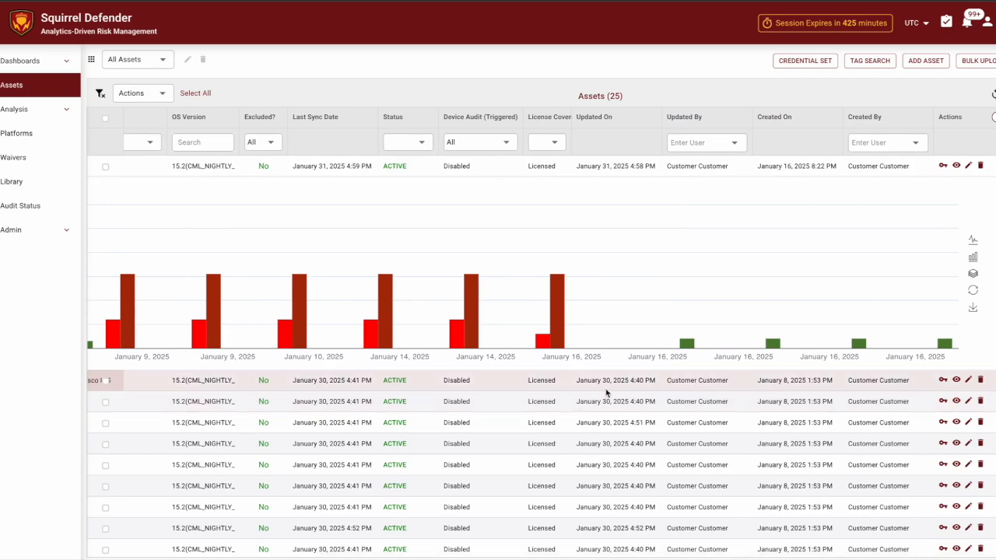
{"action": "scroll", "coordinate": [582, 400], "scroll_direction": "left", "scroll_amount": 7}
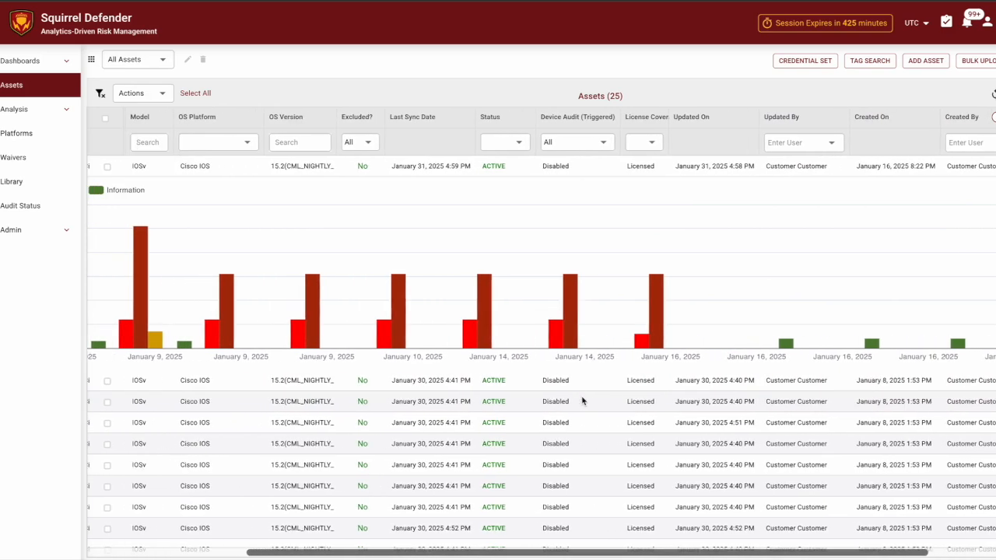
{"action": "mouse_move", "coordinate": [317, 353]}
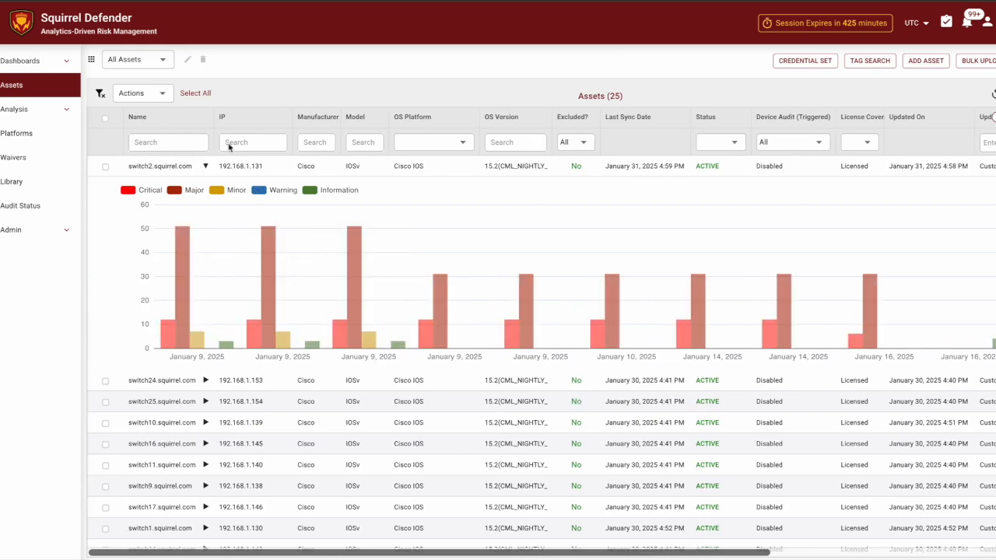
{"action": "left_click", "coordinate": [205, 167]}
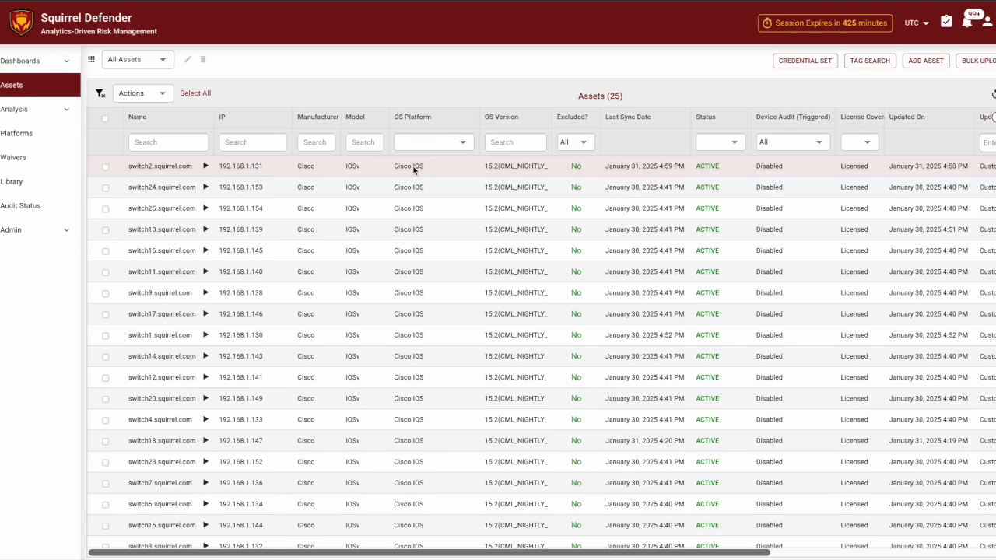
{"action": "scroll", "coordinate": [414, 170], "scroll_direction": "right", "scroll_amount": 4}
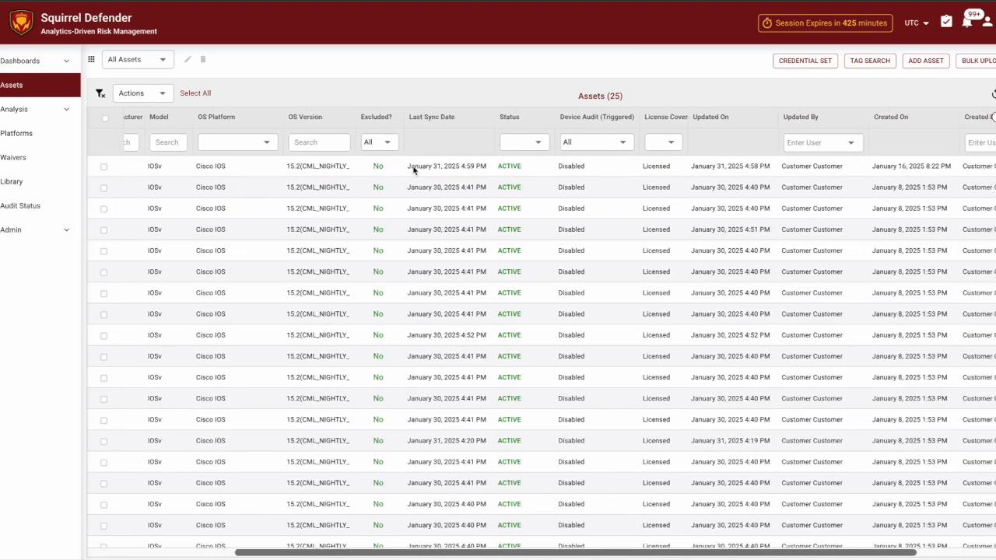
{"action": "scroll", "coordinate": [413, 170], "scroll_direction": "right", "scroll_amount": 3}
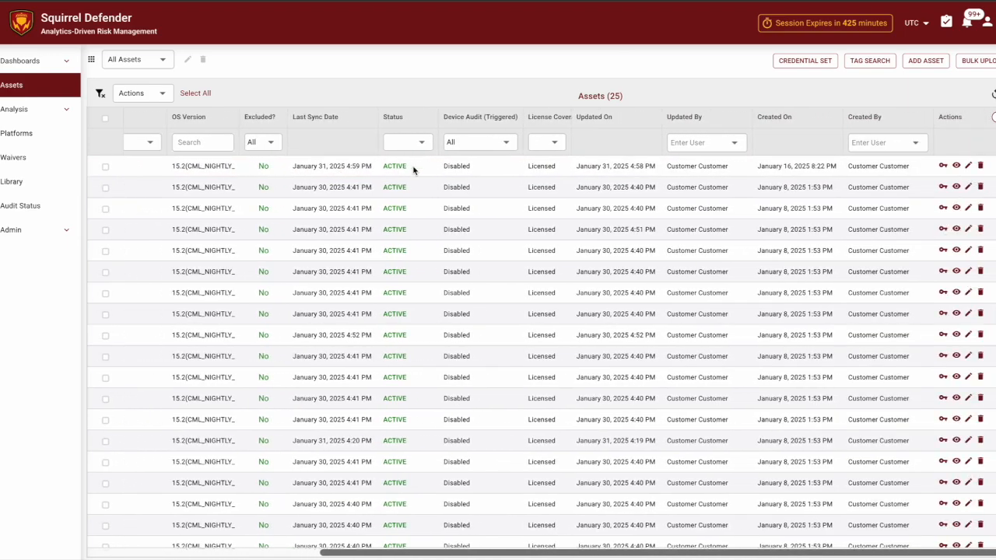
{"action": "left_click", "coordinate": [943, 167]}
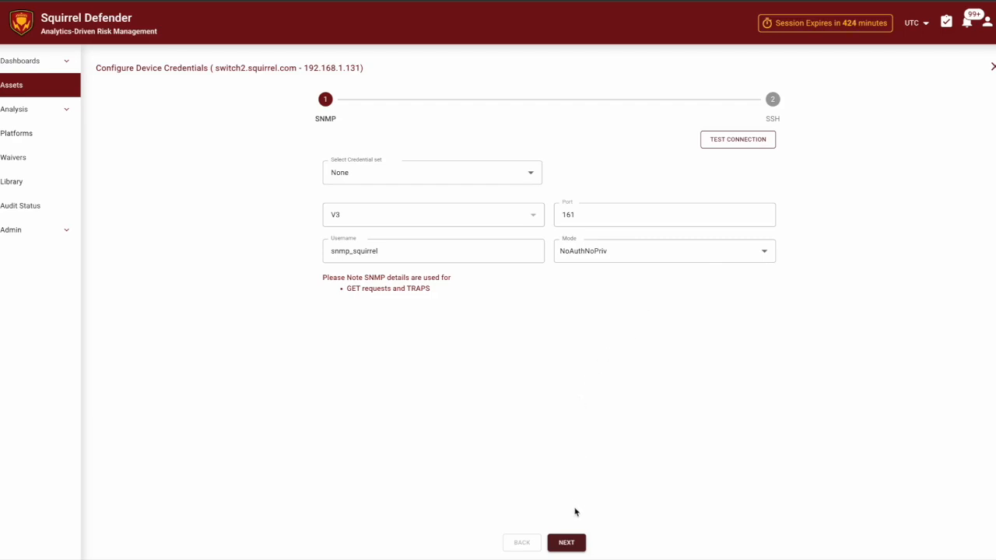
{"action": "left_click", "coordinate": [572, 544]}
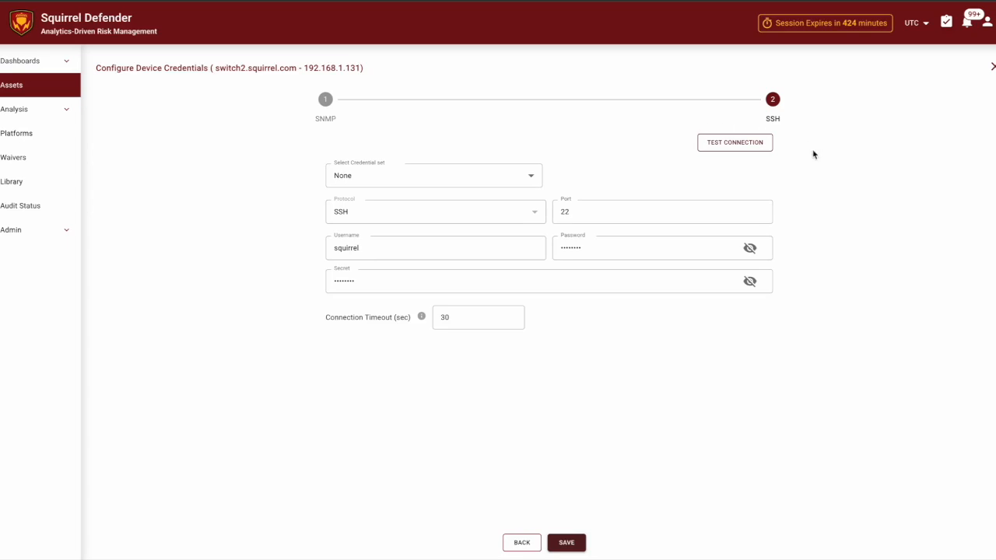
{"action": "left_click", "coordinate": [719, 143]}
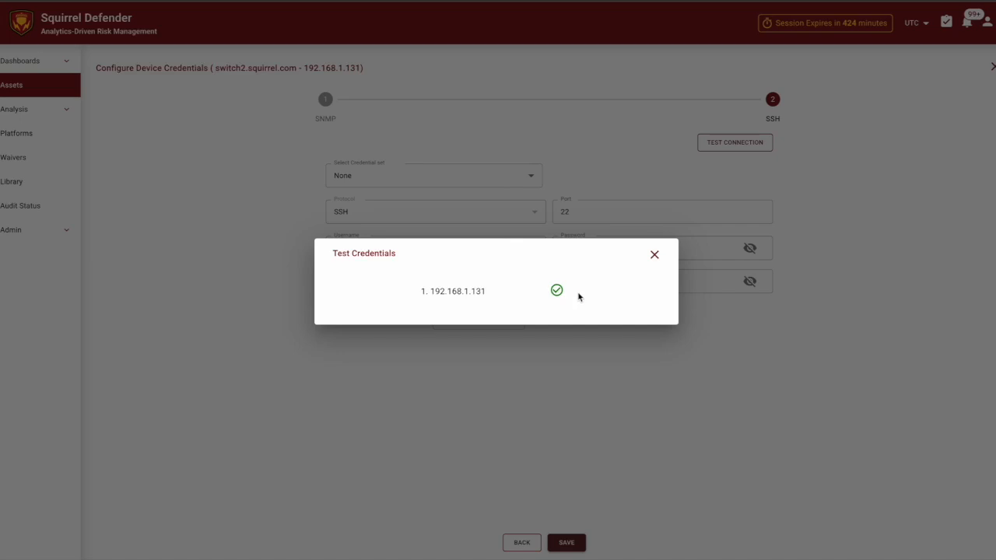
{"action": "left_click", "coordinate": [654, 256]}
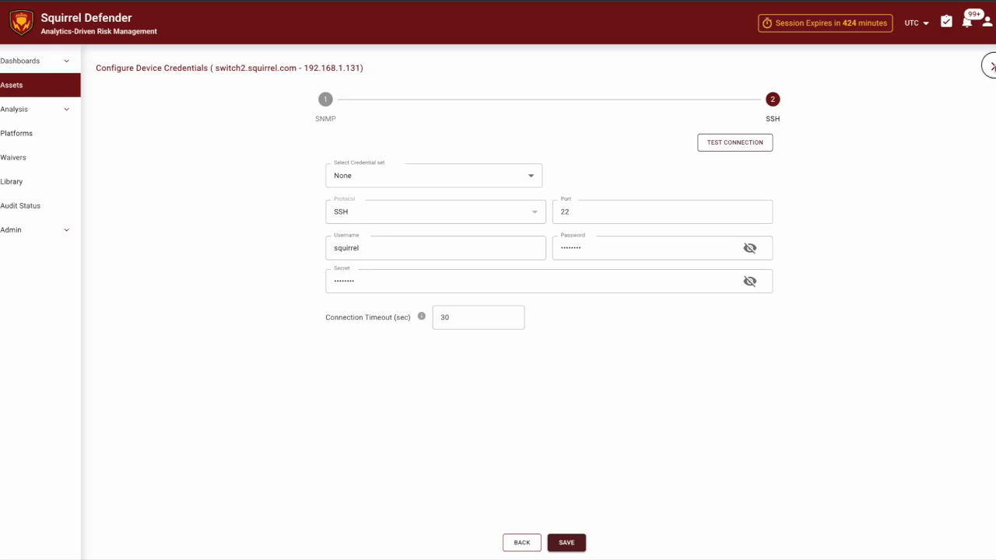
{"action": "left_click", "coordinate": [992, 67]}
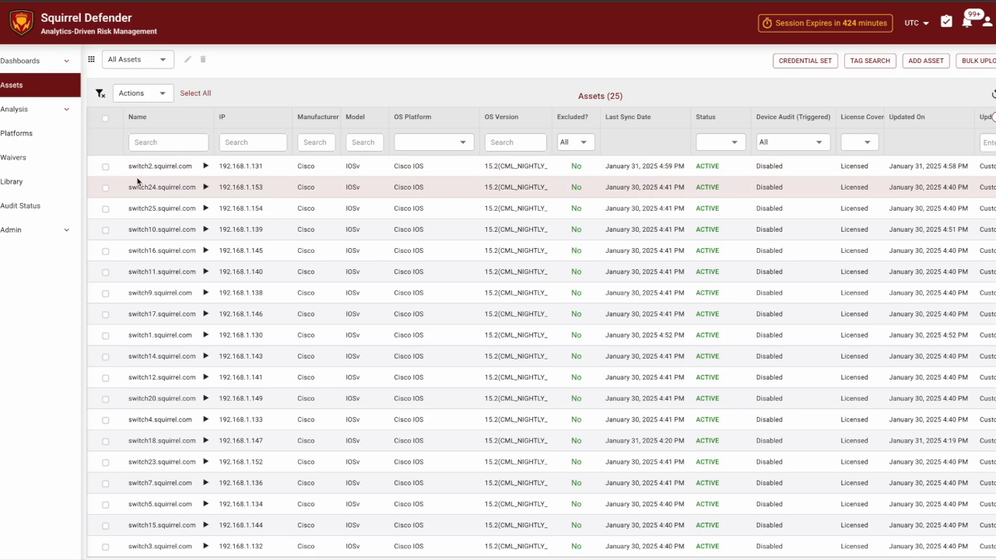
- Run Sync Information on switch2 and check its new job in Background Jobs
{"action": "left_click", "coordinate": [105, 167]}
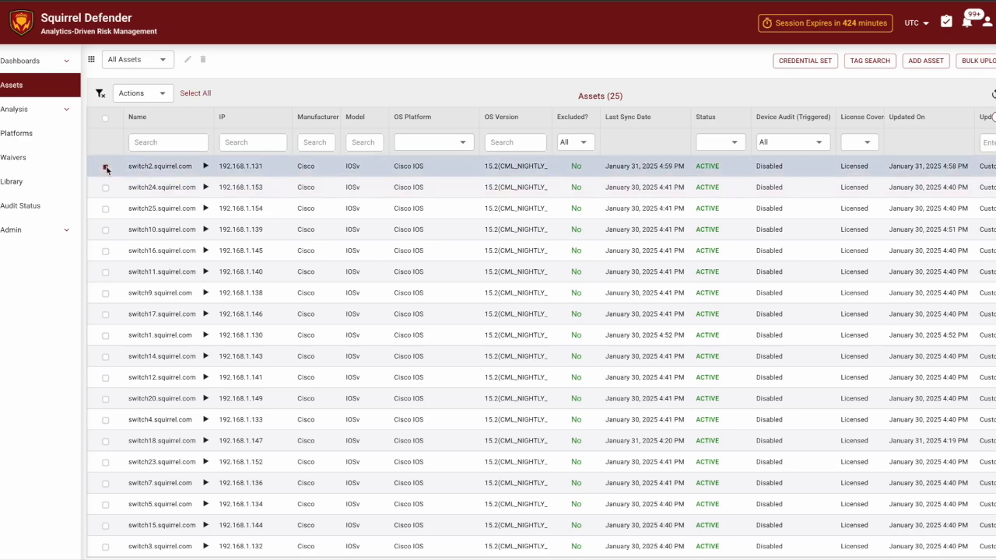
{"action": "left_click", "coordinate": [161, 96]}
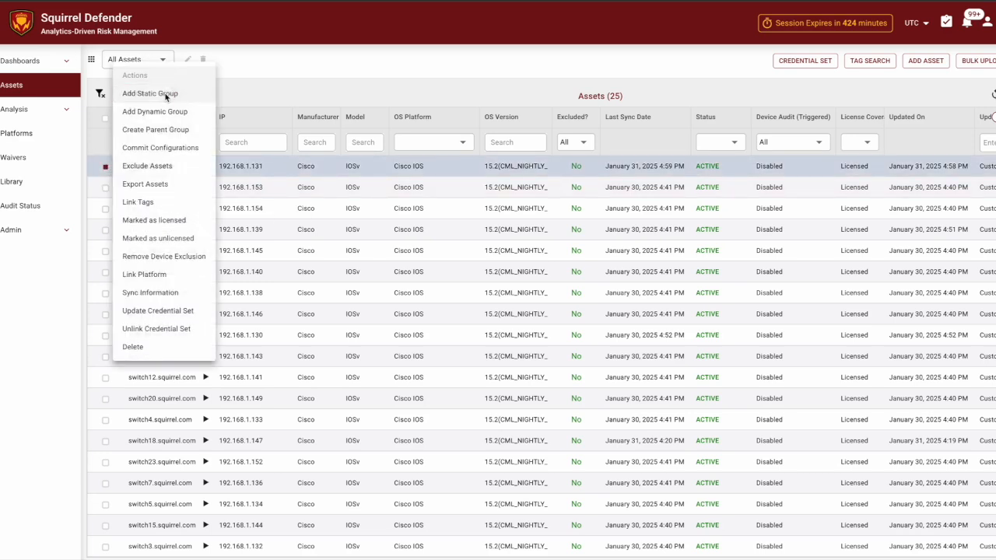
{"action": "left_click", "coordinate": [170, 292]}
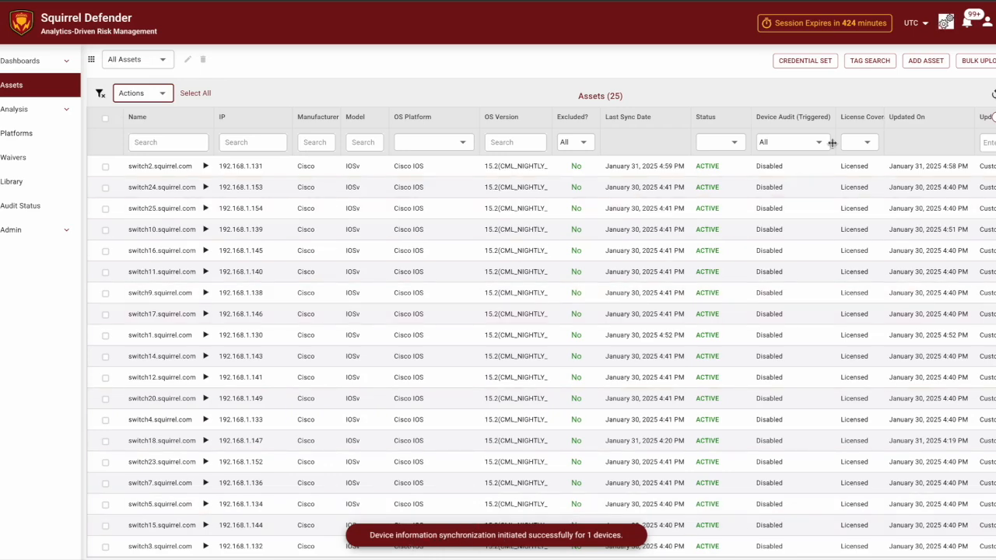
{"action": "left_click", "coordinate": [945, 22]}
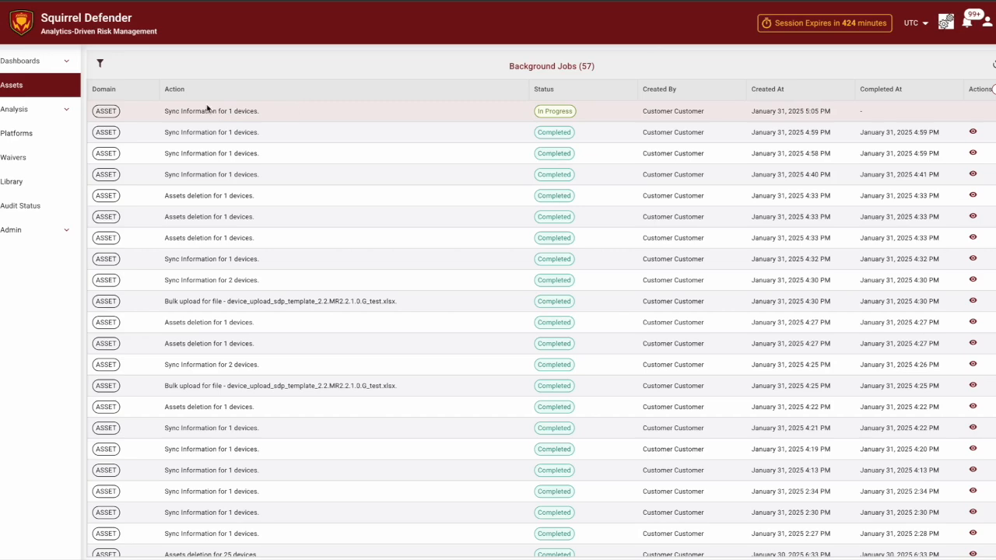
- Return to the Assets list, select switch2, and dismiss the Actions menu without choosing anything
{"action": "left_click", "coordinate": [39, 88]}
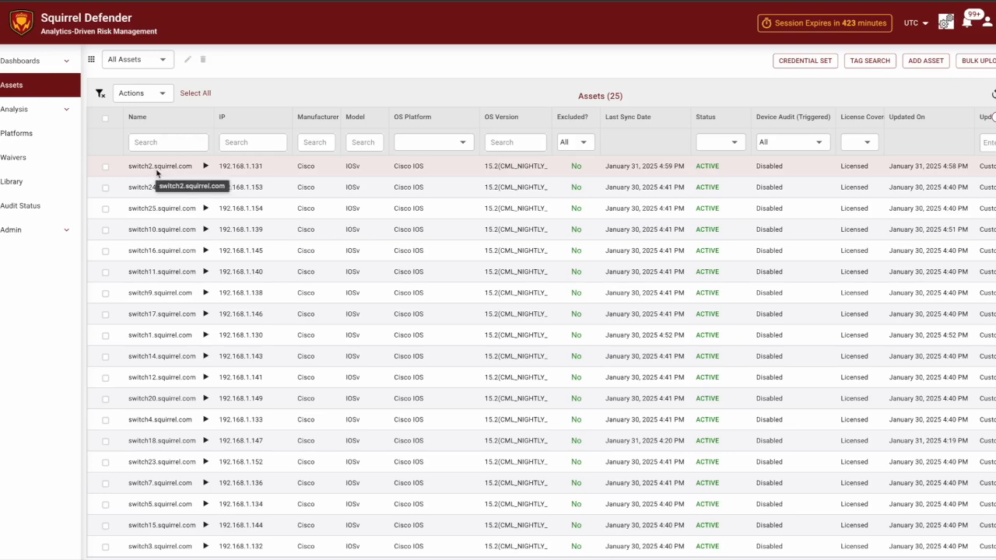
{"action": "left_click", "coordinate": [106, 167]}
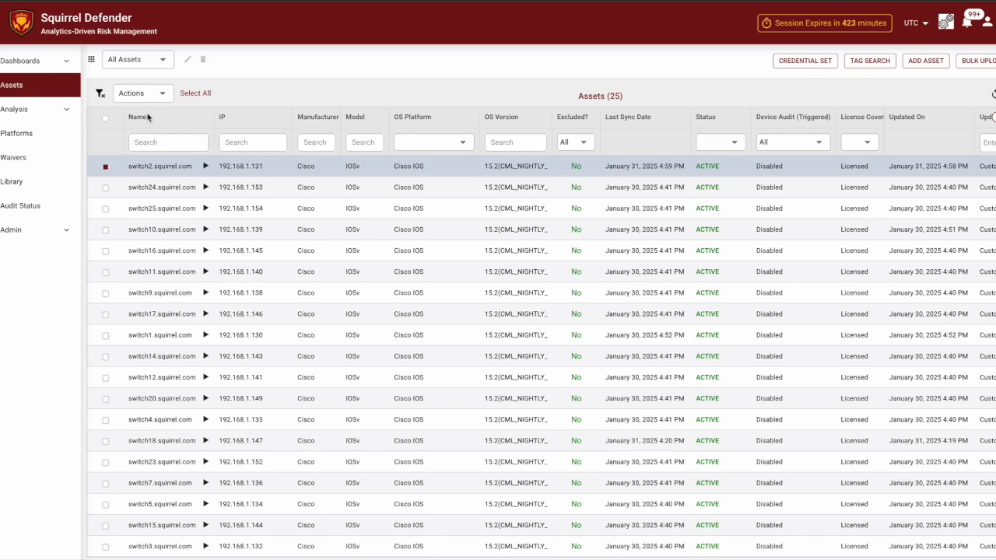
{"action": "left_click", "coordinate": [160, 95]}
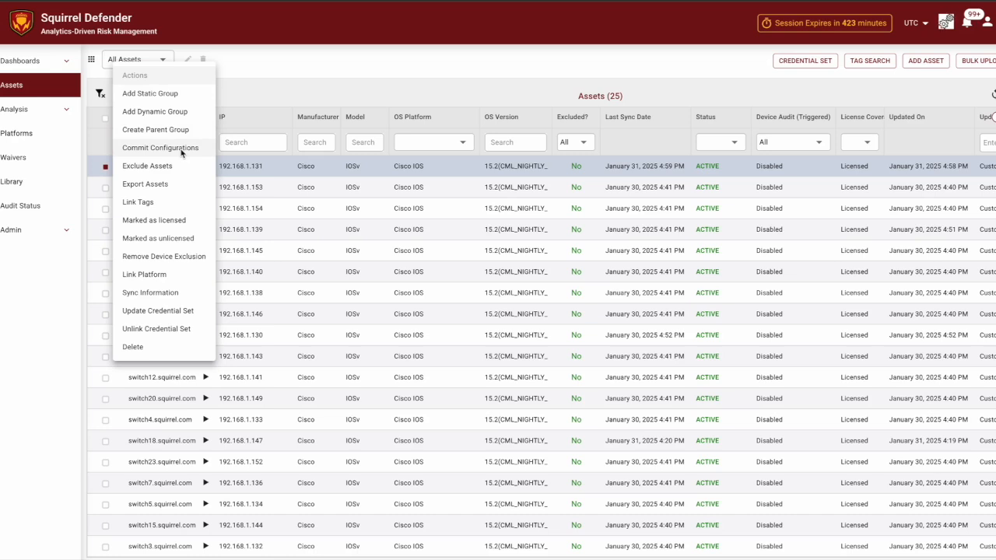
{"action": "left_click", "coordinate": [270, 103]}
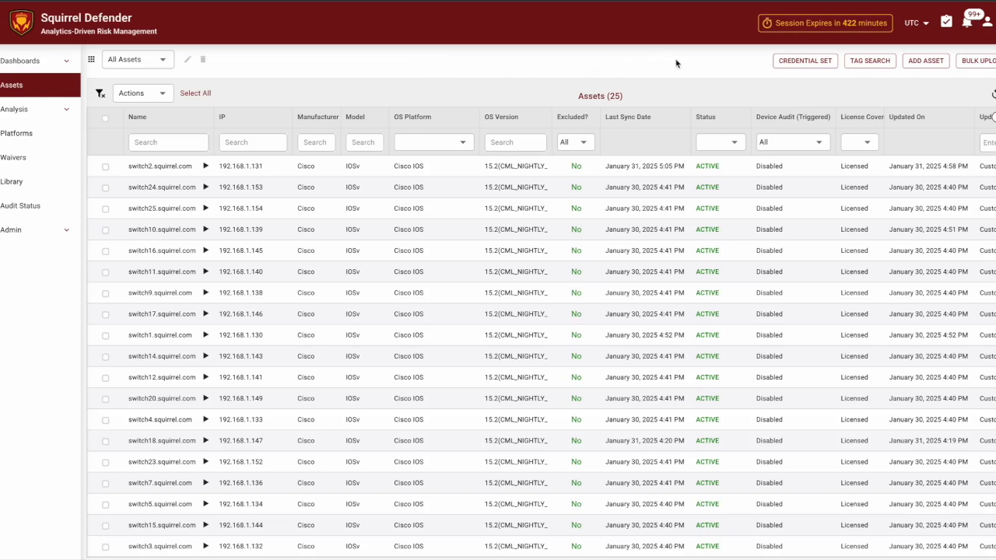
- Start adding a new asset with IP address 192.168.1.179
{"action": "left_click", "coordinate": [927, 62]}
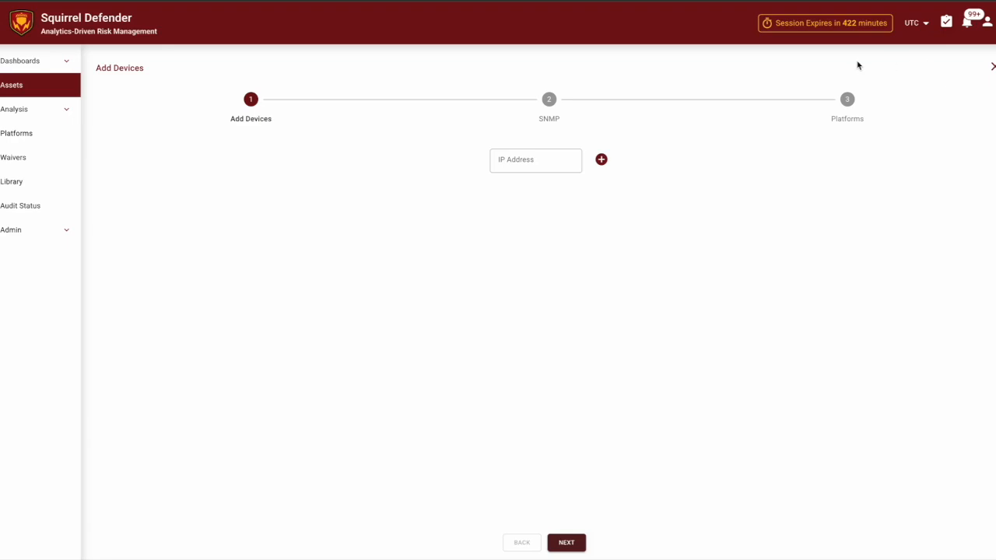
{"action": "left_click", "coordinate": [542, 158]}
{"action": "type", "text": "192.168.1.179"}
- Skip SNMP credentials, accept the warning, and set the platform to Cisco IOS
{"action": "left_click", "coordinate": [574, 543]}
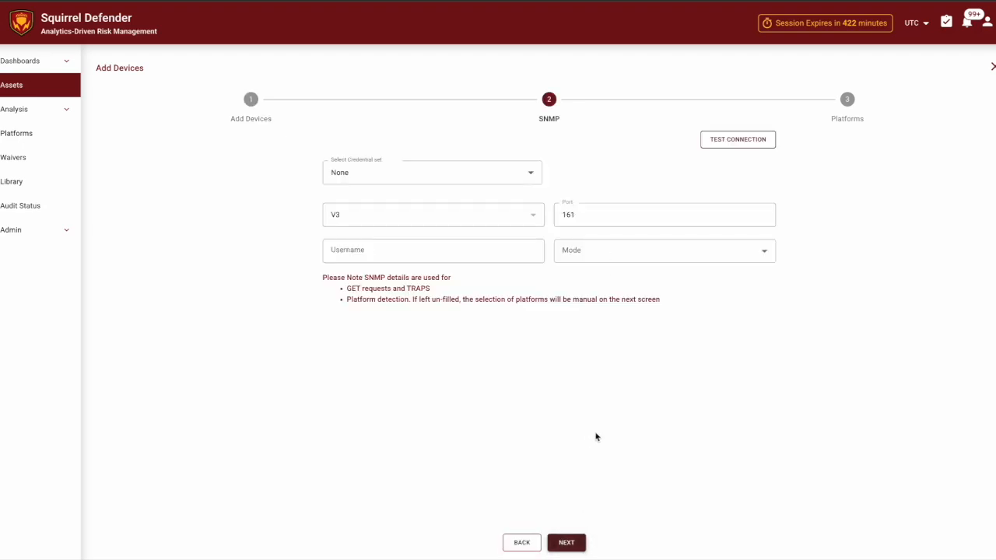
{"action": "left_click", "coordinate": [569, 540]}
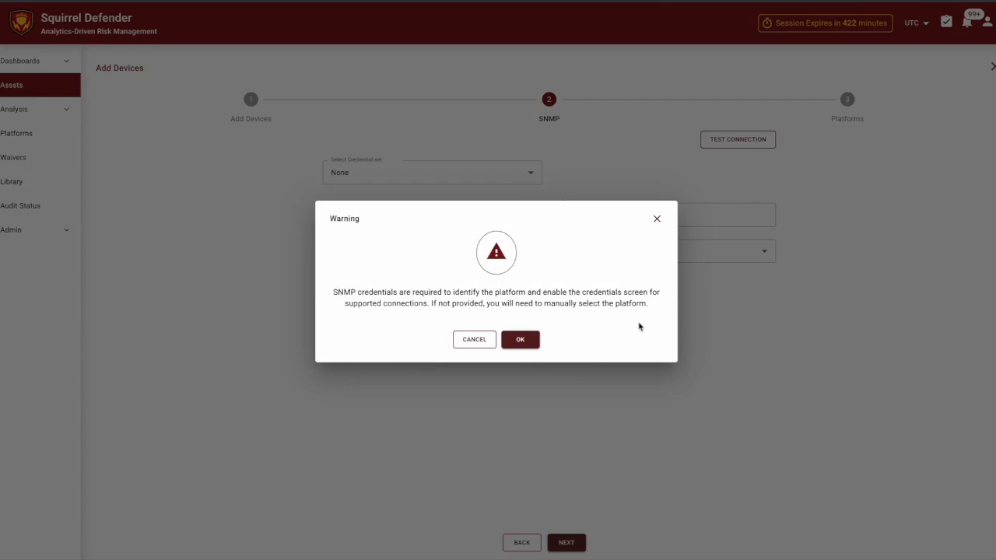
{"action": "left_click", "coordinate": [521, 341]}
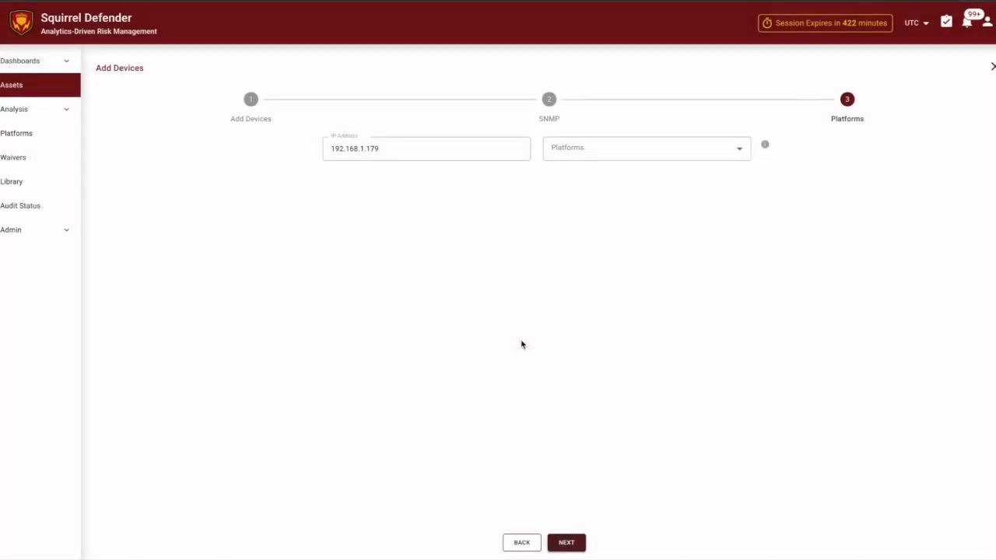
{"action": "left_click", "coordinate": [602, 156]}
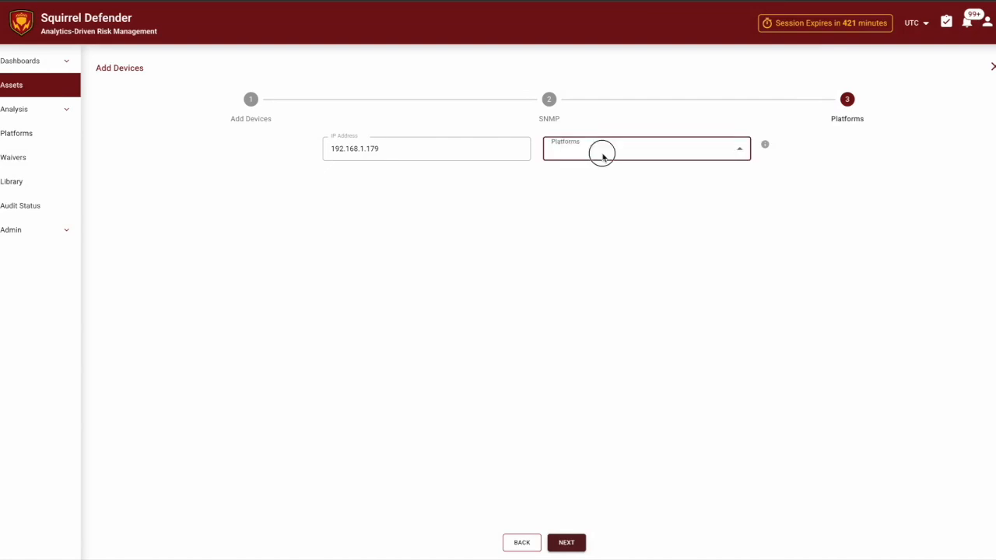
{"action": "left_click", "coordinate": [601, 258]}
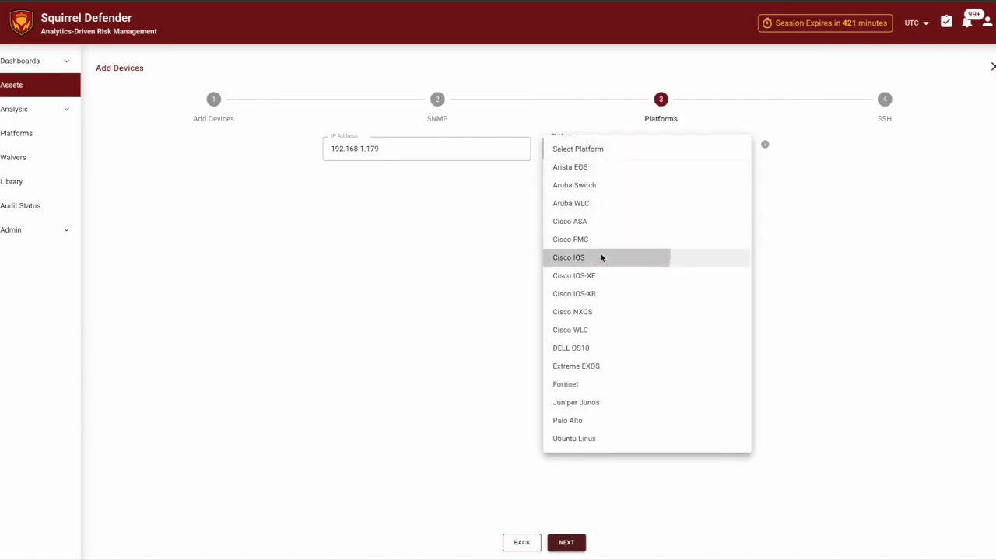
{"action": "left_click", "coordinate": [578, 543]}
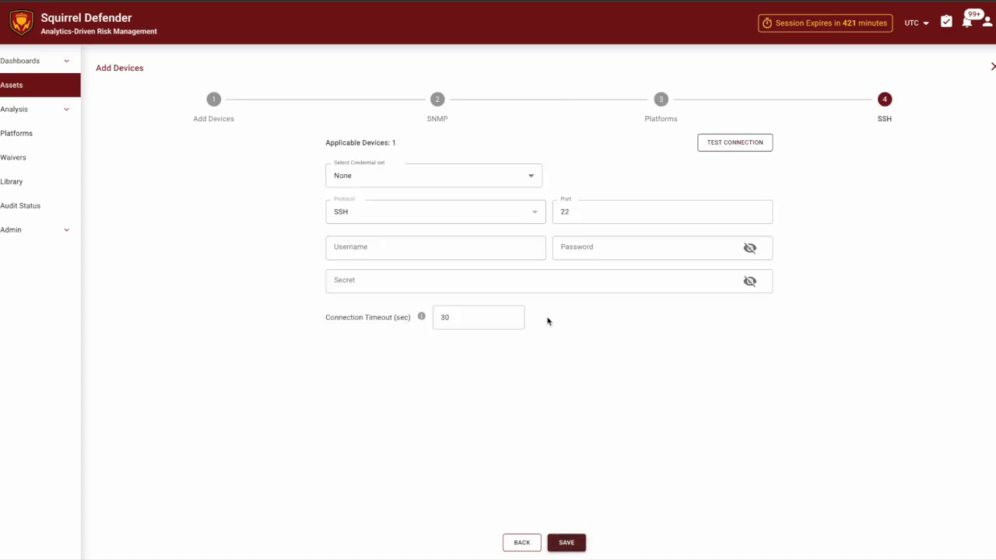
- Assign the SSH_squirrel credential set to 192.168.1.179 and confirm the change
{"action": "left_click", "coordinate": [413, 246]}
{"action": "left_click", "coordinate": [568, 251]}
{"action": "left_click", "coordinate": [492, 284]}
{"action": "left_click", "coordinate": [380, 182]}
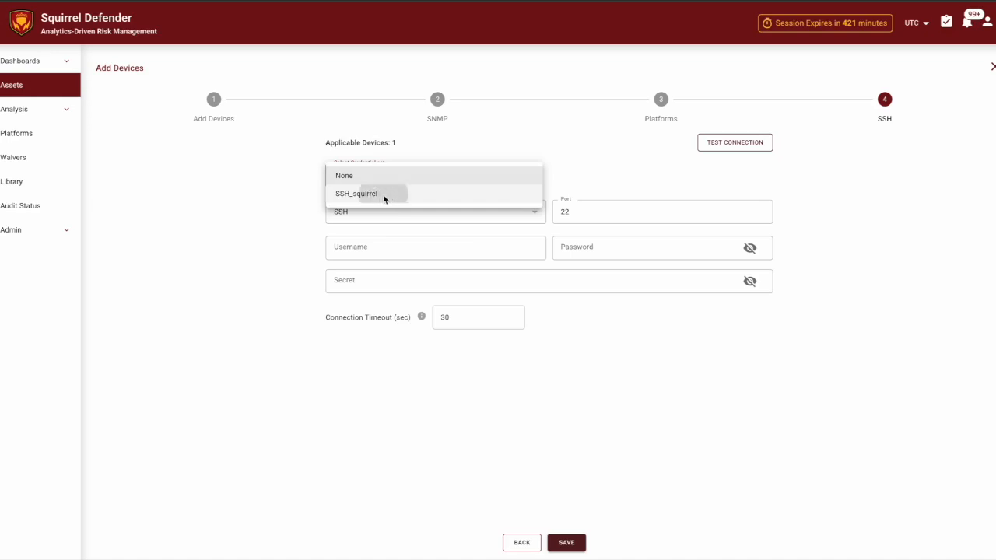
{"action": "left_click", "coordinate": [383, 193]}
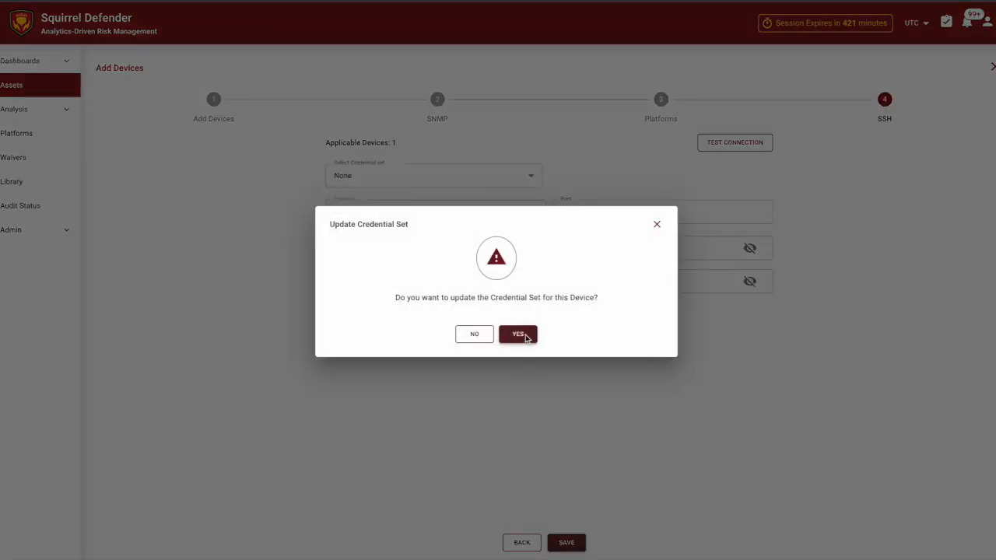
{"action": "left_click", "coordinate": [518, 334]}
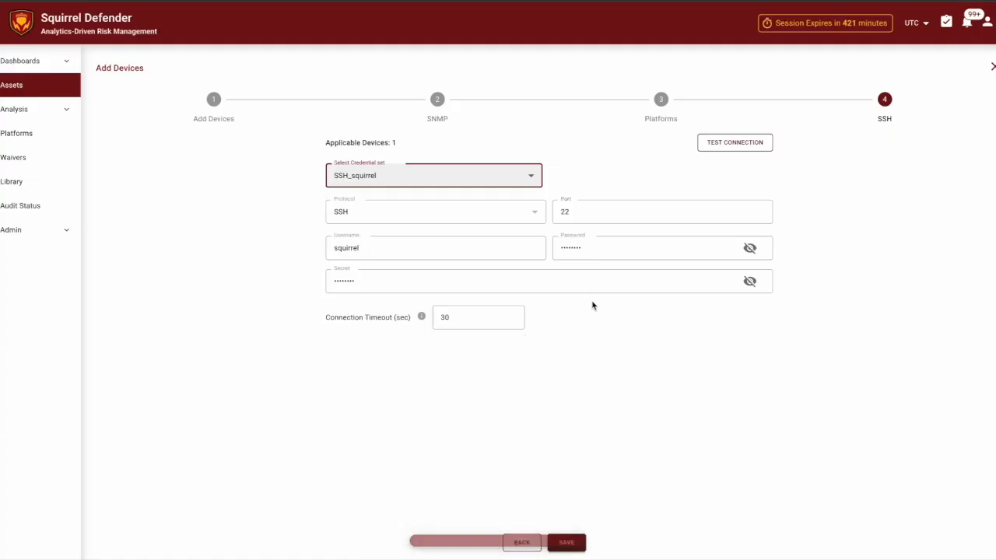
{"action": "left_click", "coordinate": [601, 348]}
- Verify the SSH connection test passes, then save the new device
{"action": "left_click", "coordinate": [807, 164]}
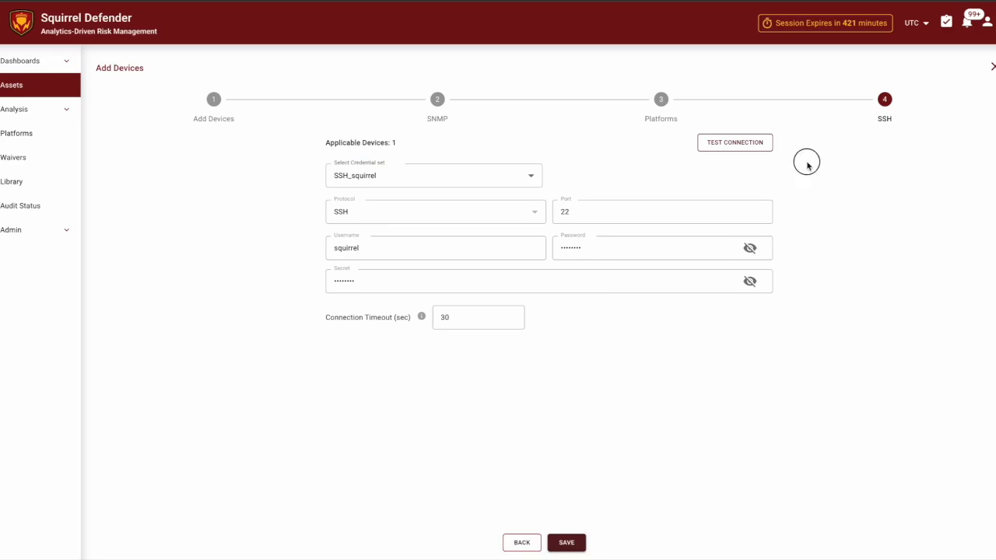
{"action": "left_click", "coordinate": [749, 146]}
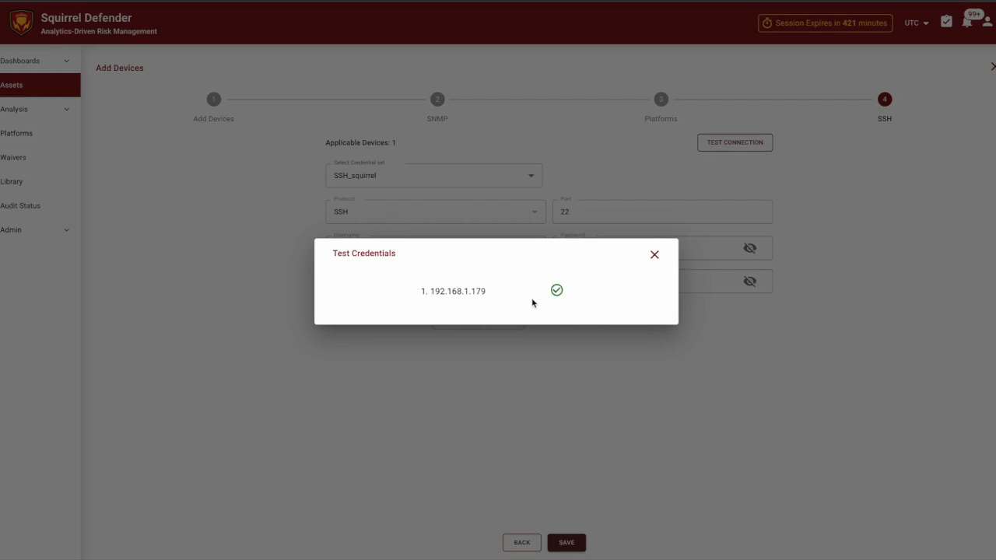
{"action": "left_click", "coordinate": [654, 255]}
{"action": "left_click", "coordinate": [563, 542]}
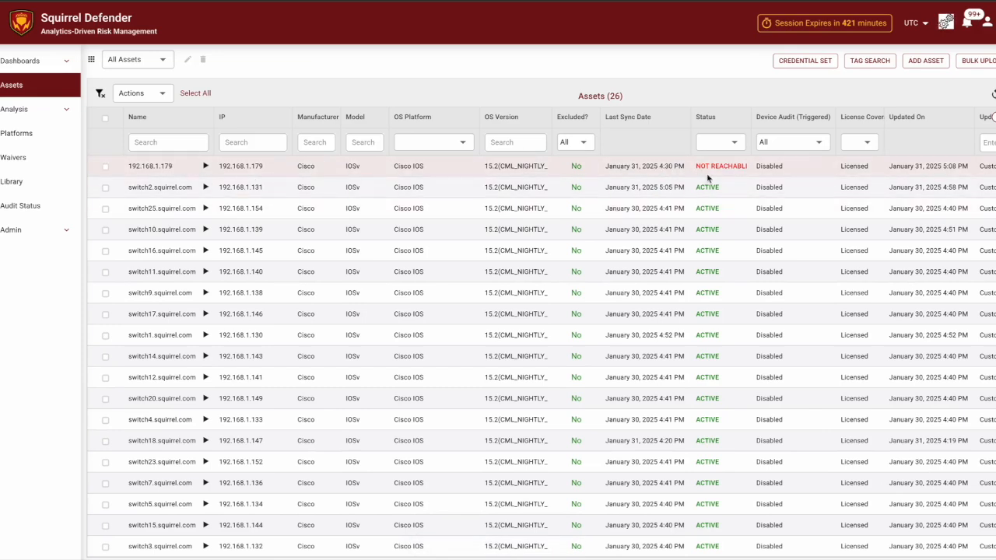
- Refresh the Assets list so 192.168.1.179 appears as ACTIVE switch50.squirrel.com, reviewing its columns
{"action": "mouse_move", "coordinate": [729, 173]}
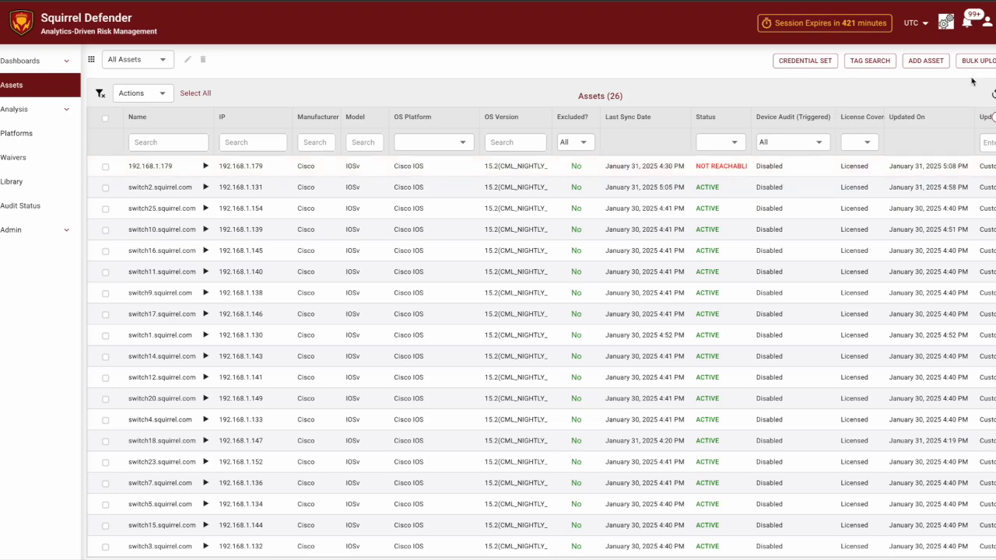
{"action": "left_click", "coordinate": [993, 94]}
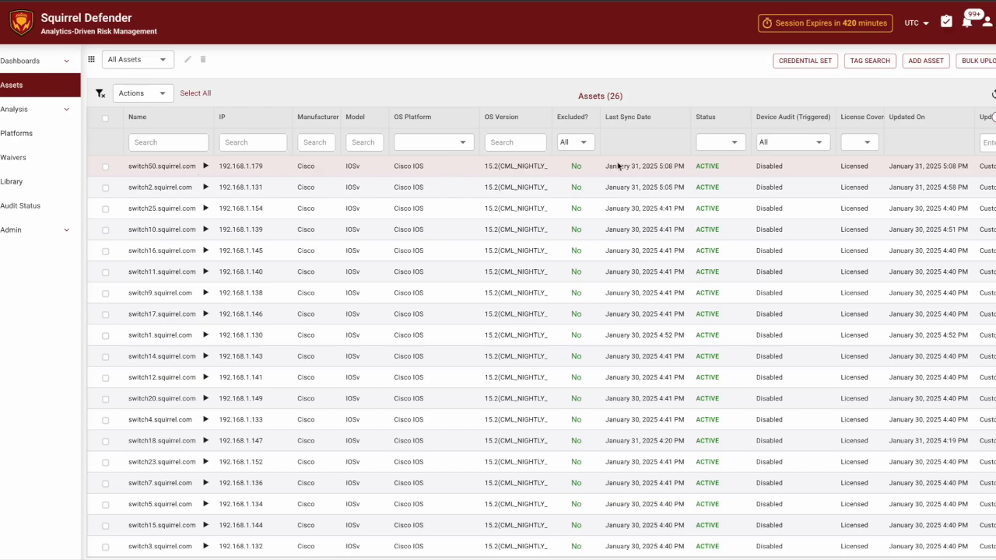
{"action": "scroll", "coordinate": [645, 165], "scroll_direction": "right", "scroll_amount": 1}
{"action": "scroll", "coordinate": [646, 165], "scroll_direction": "right", "scroll_amount": 8}
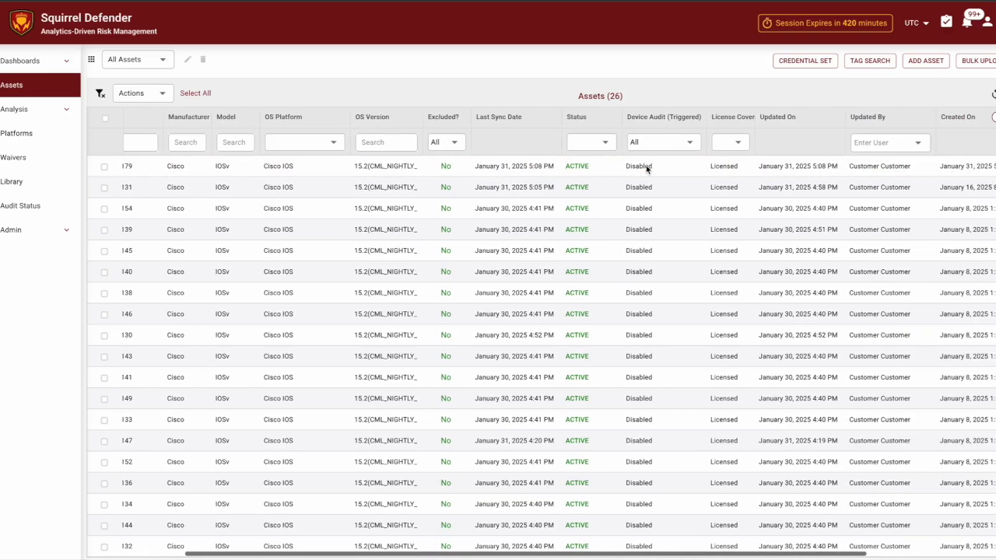
{"action": "scroll", "coordinate": [646, 165], "scroll_direction": "right", "scroll_amount": 2}
{"action": "scroll", "coordinate": [646, 165], "scroll_direction": "left", "scroll_amount": 4}
{"action": "scroll", "coordinate": [646, 165], "scroll_direction": "left", "scroll_amount": 8}
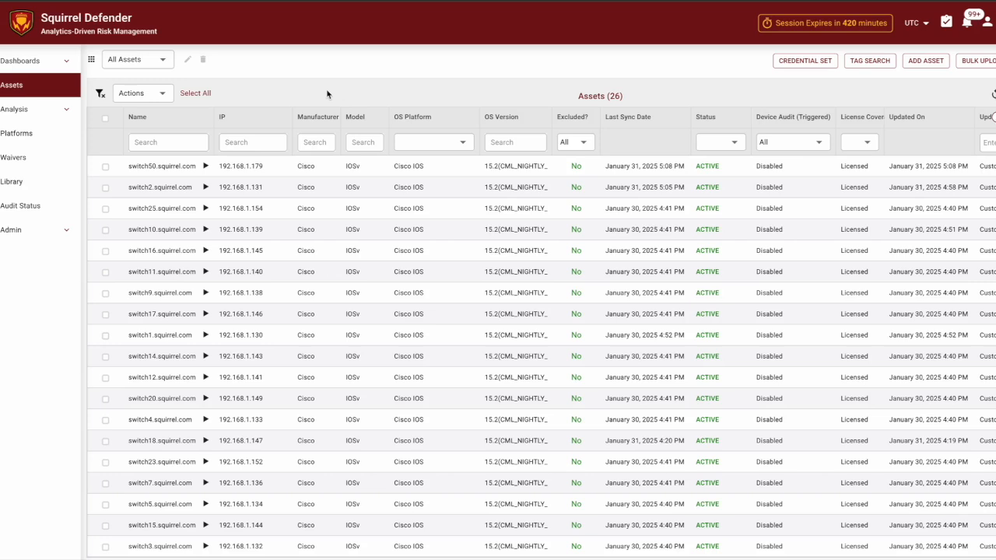
- Delete the switch50.squirrel.com asset, bringing the Assets list back to 25
{"action": "left_click", "coordinate": [106, 167]}
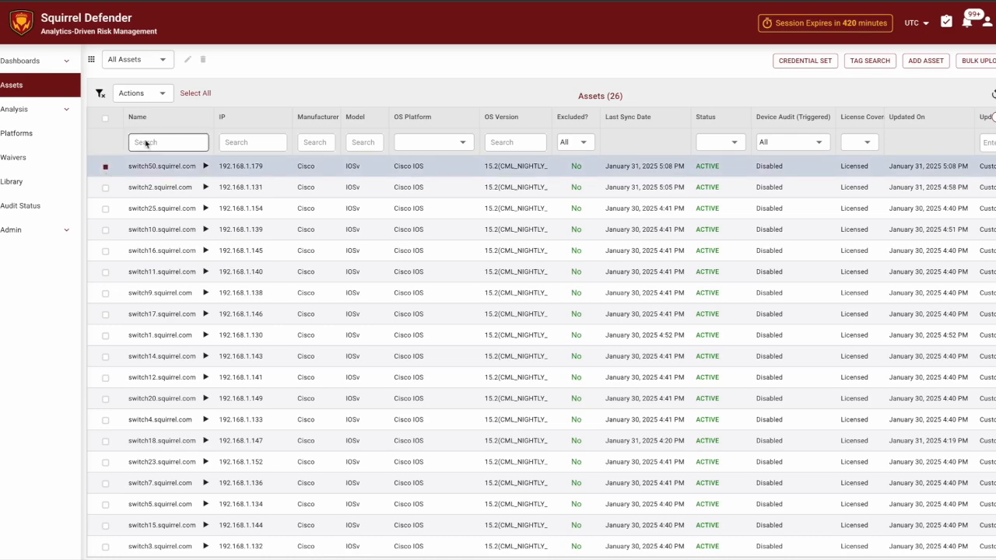
{"action": "left_click", "coordinate": [159, 93]}
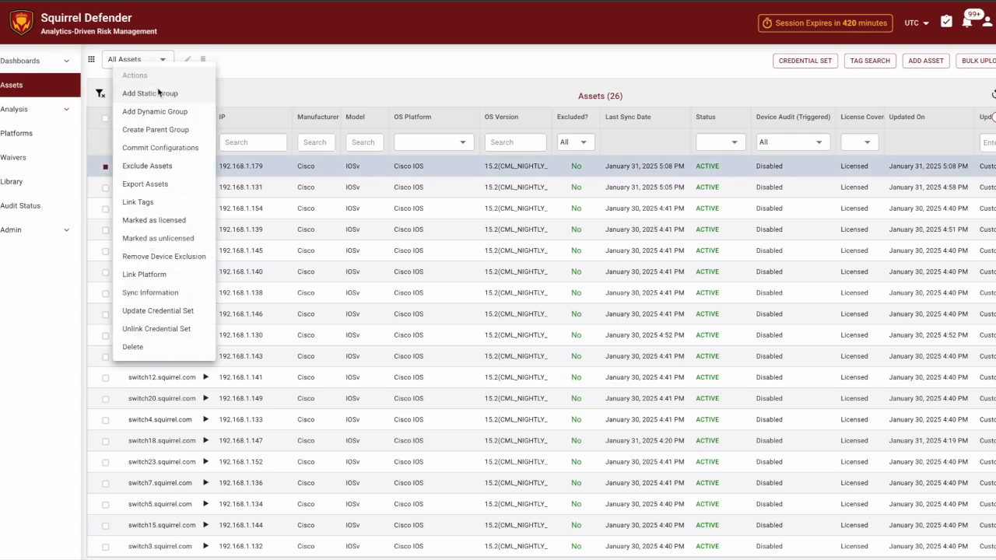
{"action": "left_click", "coordinate": [155, 348]}
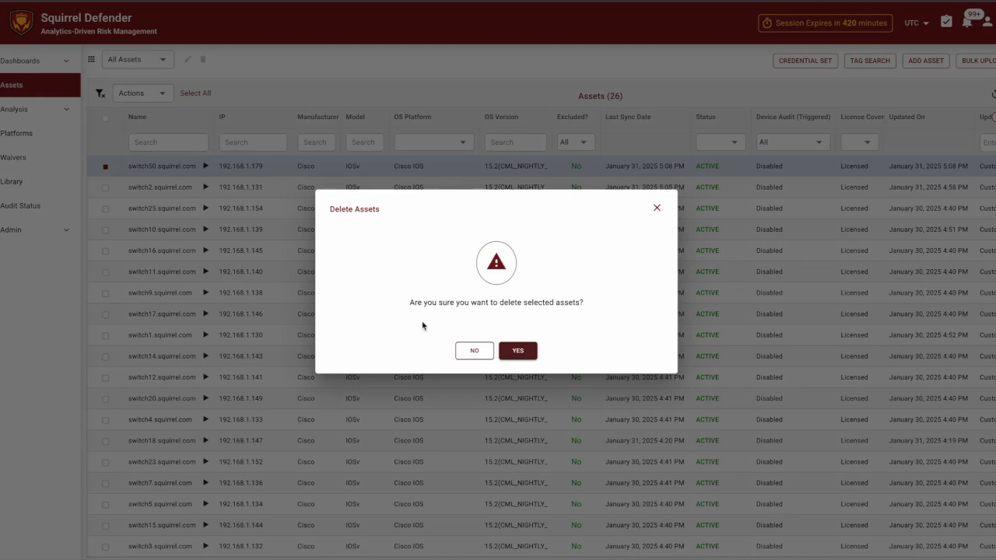
{"action": "left_click", "coordinate": [518, 351]}
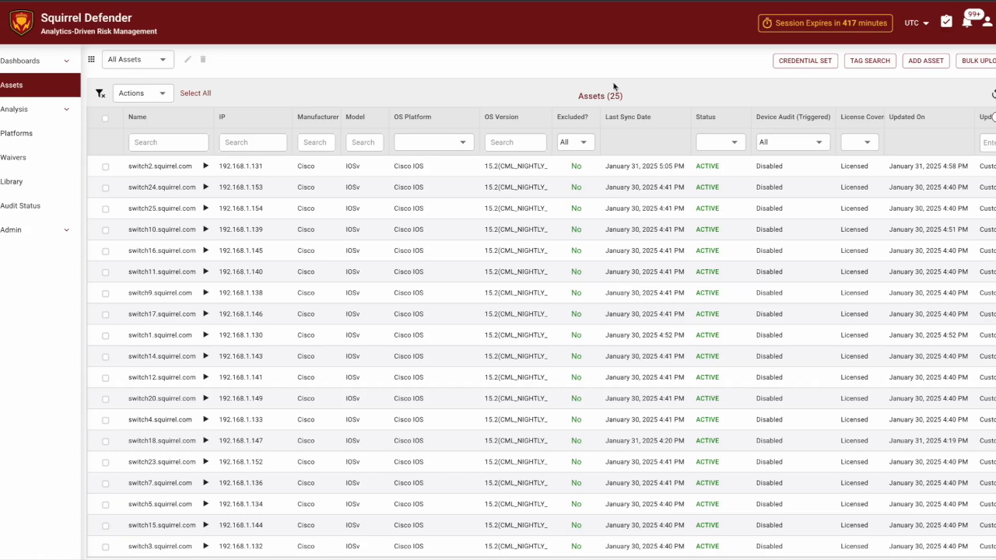
{"action": "left_click", "coordinate": [977, 63]}
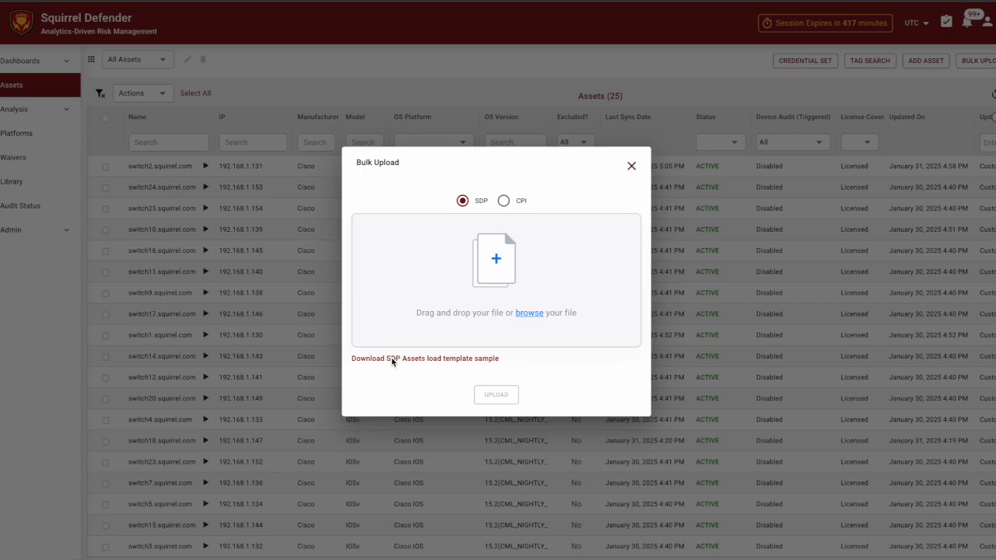
- Save the SDP Assets load template sample to Downloads and open it in Excel
{"action": "left_click", "coordinate": [393, 360]}
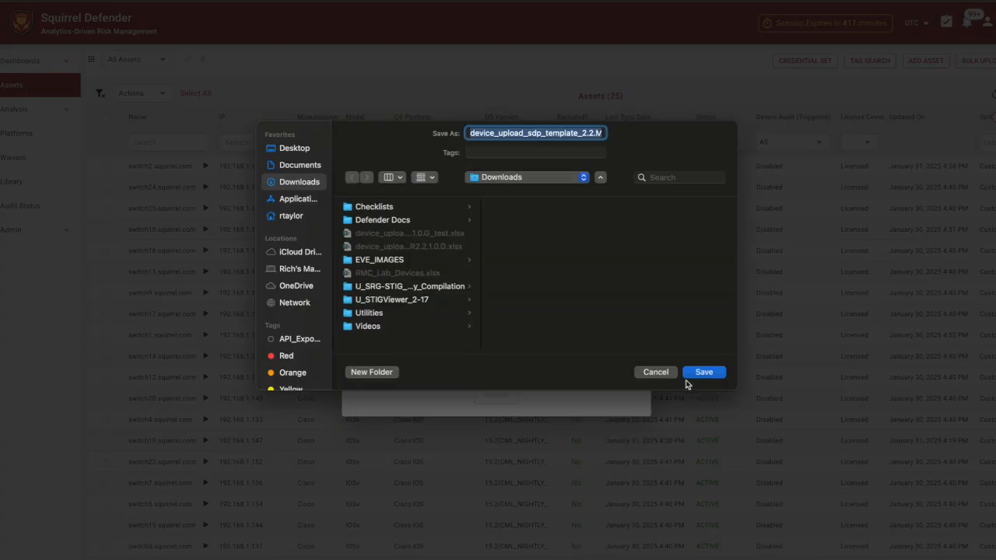
{"action": "left_click", "coordinate": [708, 374]}
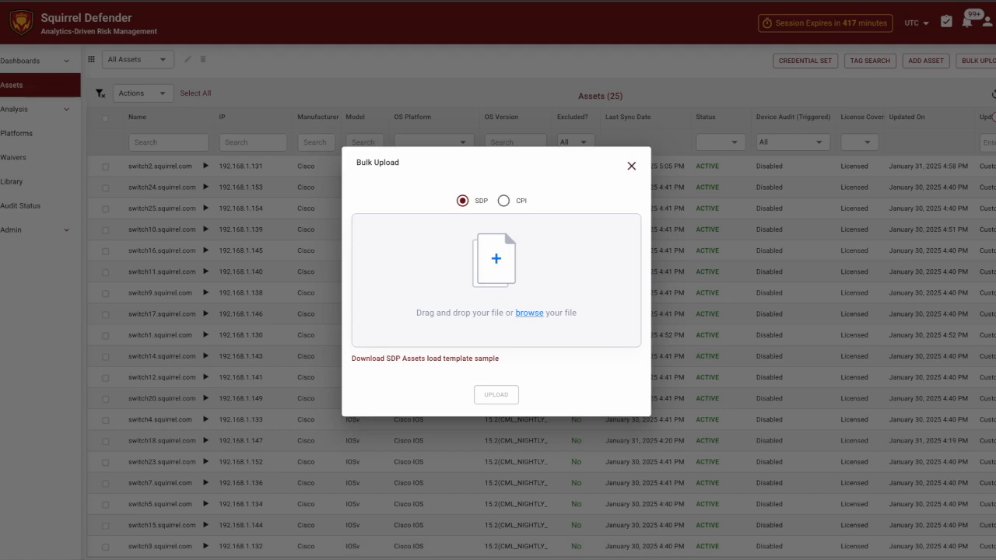
{"action": "left_click", "coordinate": [156, 557]}
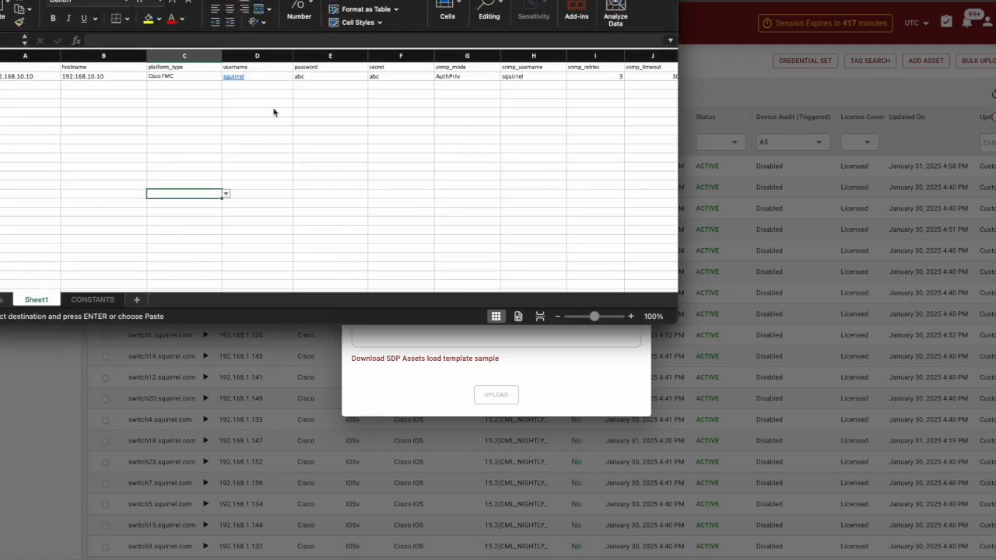
- Review the SDP template's columns and sample IP in A2, then close the workbook
{"action": "left_click_drag", "start_coordinate": [438, 0], "coordinate": [549, 7]}
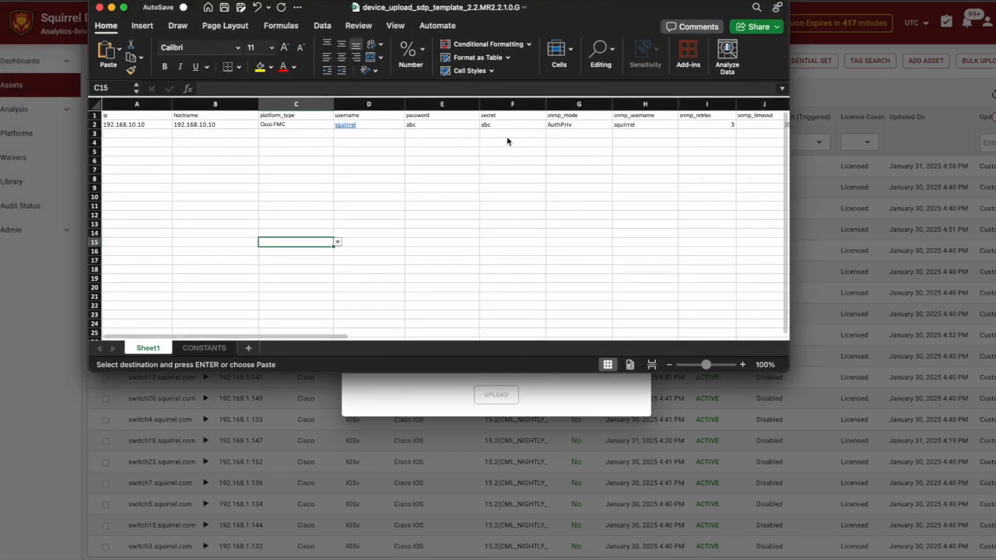
{"action": "scroll", "coordinate": [507, 140], "scroll_direction": "right", "scroll_amount": 6}
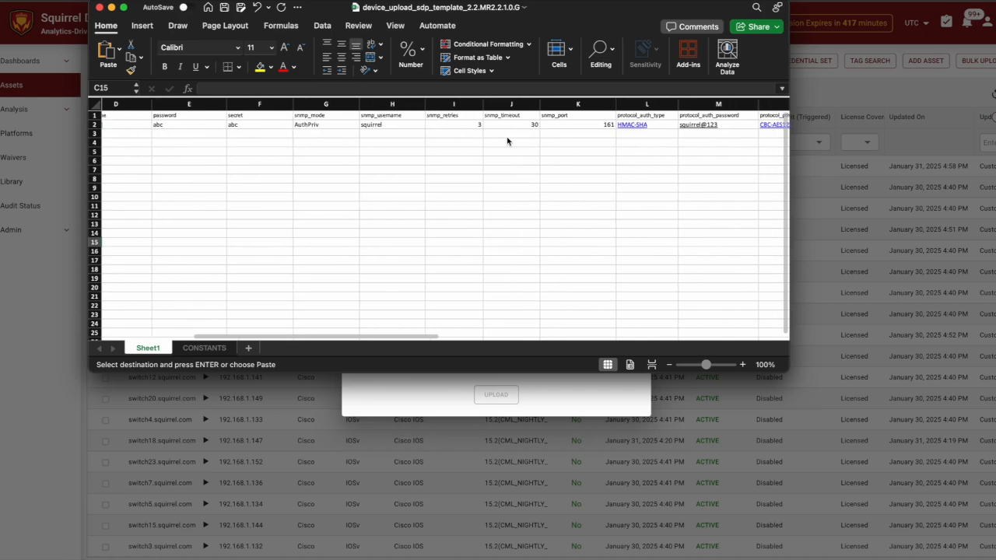
{"action": "scroll", "coordinate": [506, 141], "scroll_direction": "right", "scroll_amount": 8}
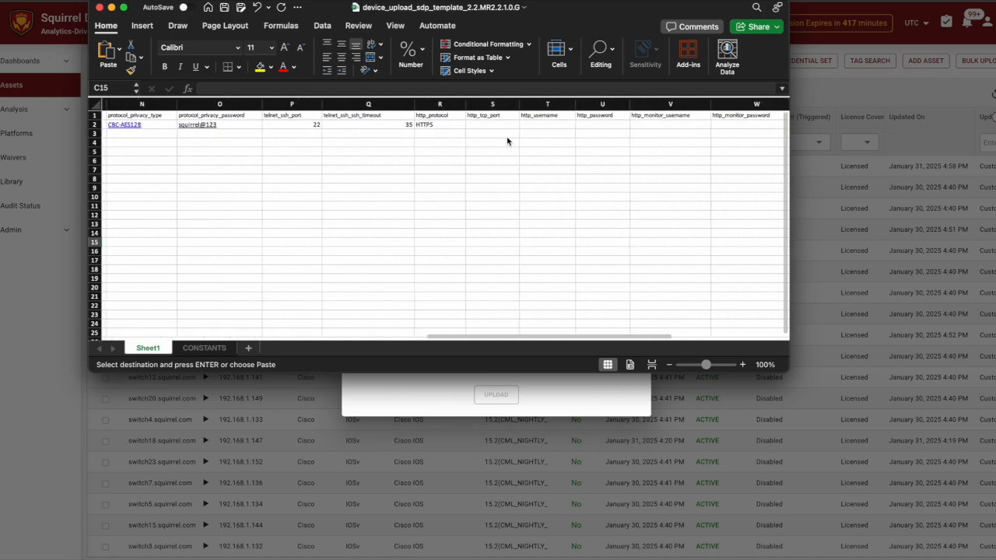
{"action": "scroll", "coordinate": [506, 141], "scroll_direction": "right", "scroll_amount": 5}
{"action": "scroll", "coordinate": [507, 141], "scroll_direction": "left", "scroll_amount": 10}
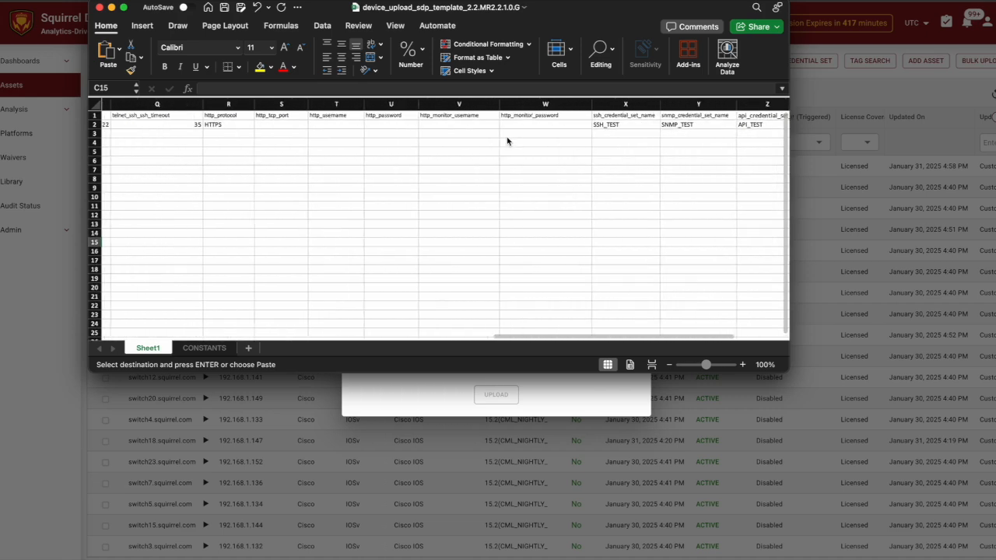
{"action": "scroll", "coordinate": [507, 141], "scroll_direction": "left", "scroll_amount": 8}
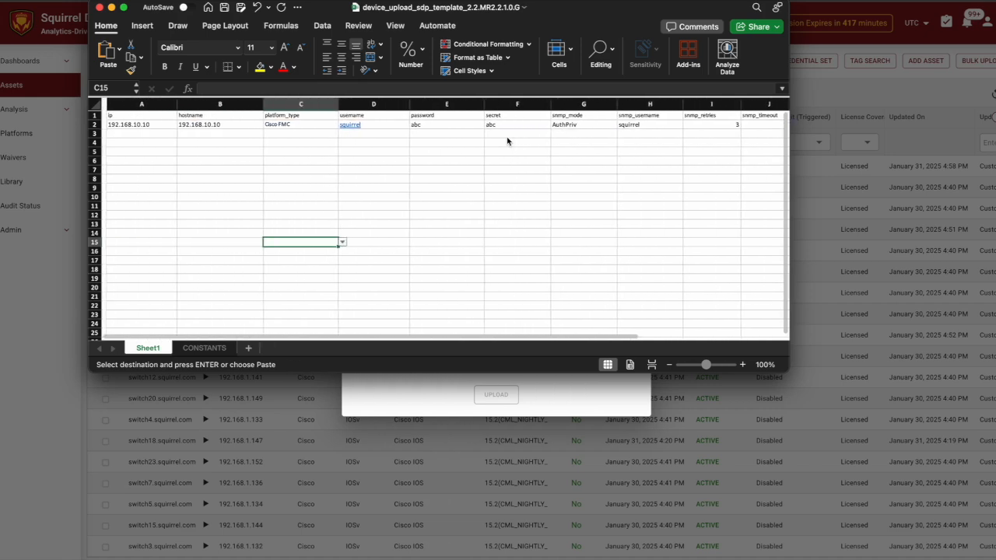
{"action": "left_click", "coordinate": [165, 126]}
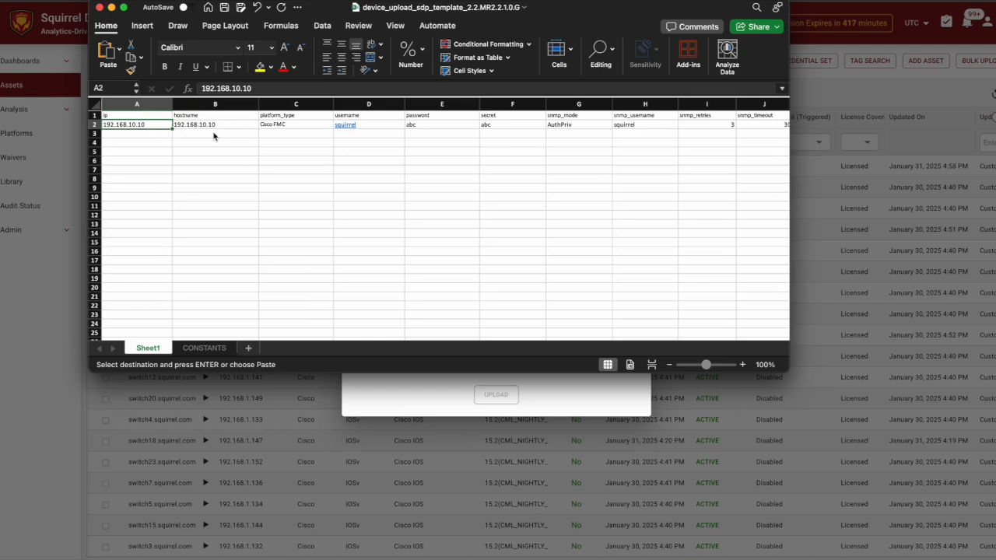
{"action": "left_click", "coordinate": [100, 8]}
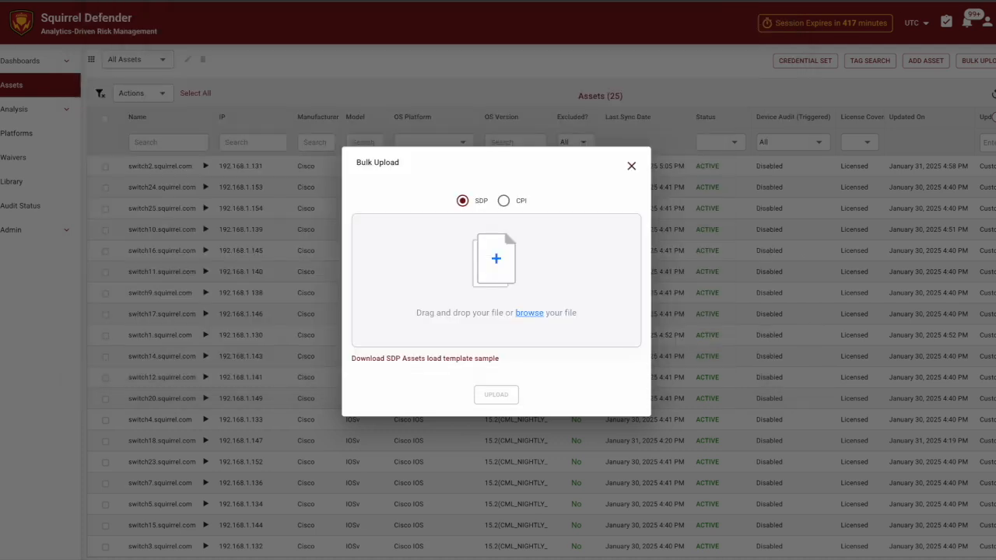
{"action": "left_click_drag", "start_coordinate": [0, 102], "coordinate": [694, 37]}
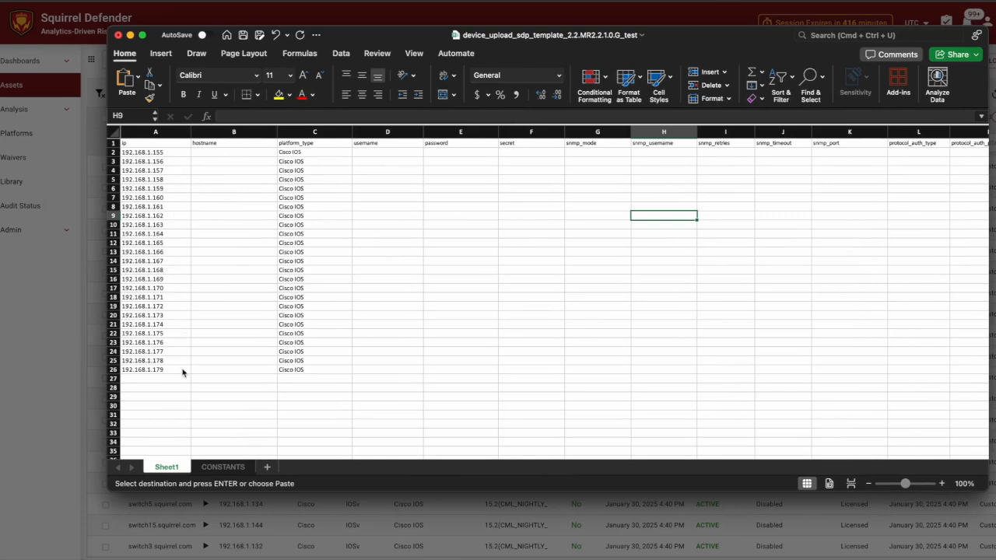
{"action": "scroll", "coordinate": [339, 195], "scroll_direction": "right", "scroll_amount": 8}
{"action": "scroll", "coordinate": [340, 195], "scroll_direction": "right", "scroll_amount": 10}
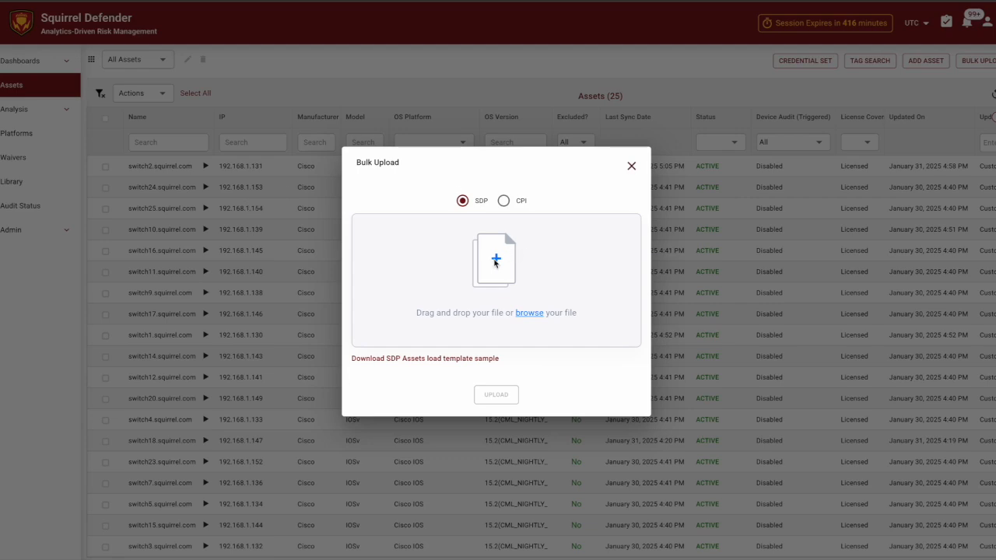
- Upload device_upload_sdp_template_2.2.MR2.2.1.0.G_test.xlsx from Downloads and acknowledge the upload status
{"action": "left_click", "coordinate": [497, 265]}
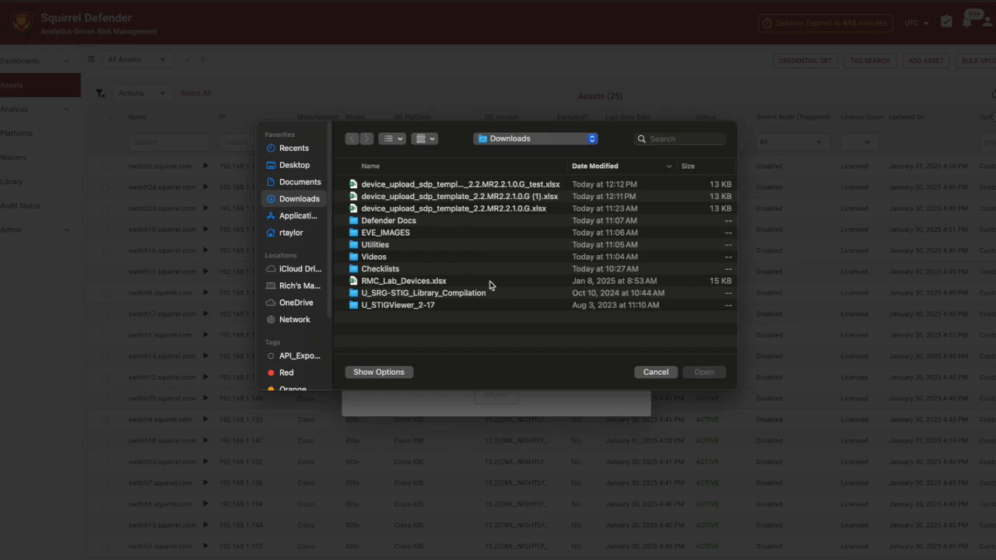
{"action": "double_click", "coordinate": [535, 185]}
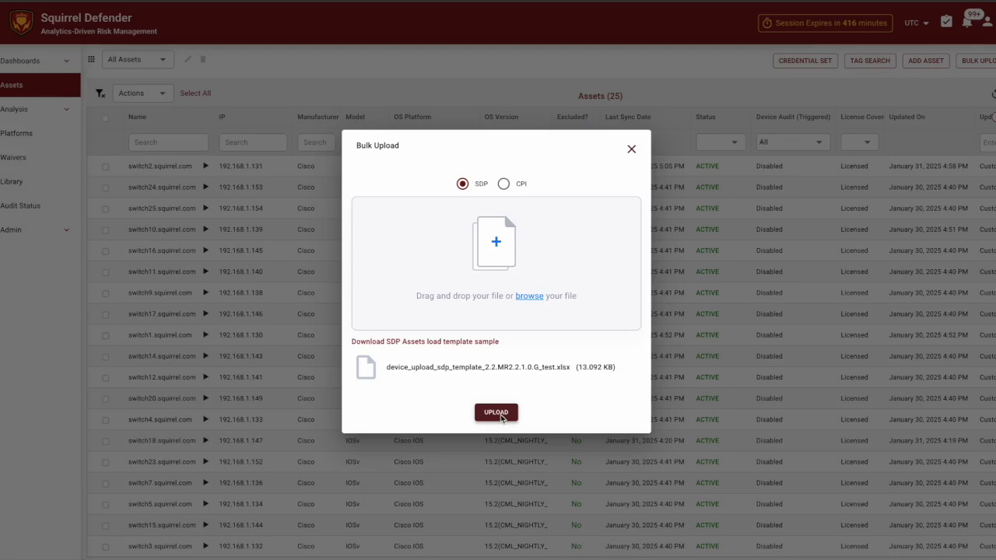
{"action": "left_click", "coordinate": [502, 415]}
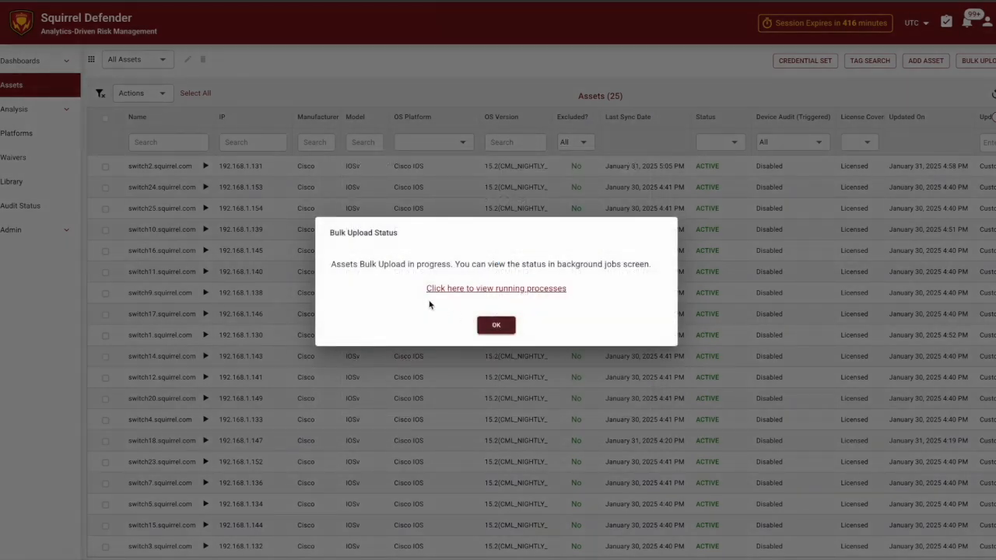
{"action": "left_click", "coordinate": [500, 329]}
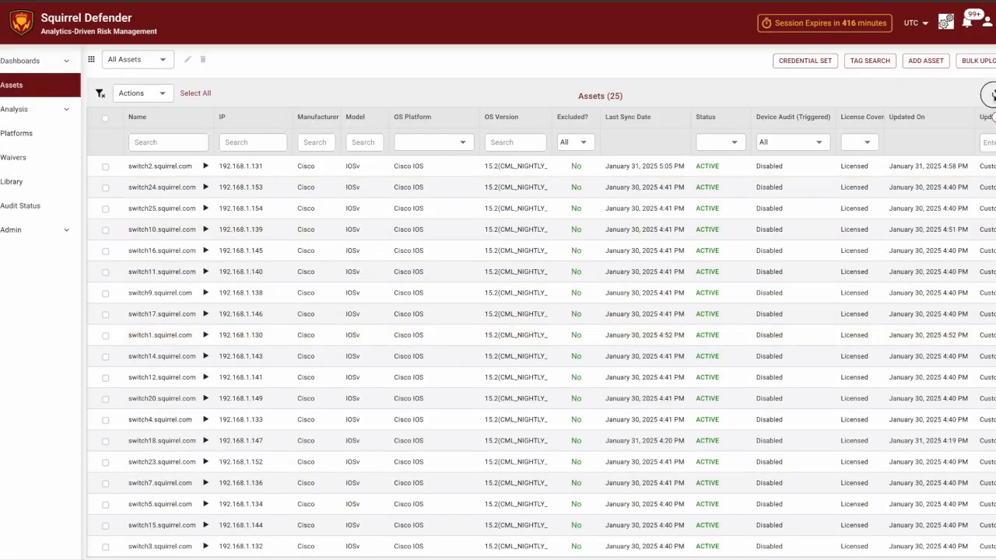
- Reload the Assets list several times and scroll through it to check the newly uploaded devices
{"action": "left_click", "coordinate": [993, 94]}
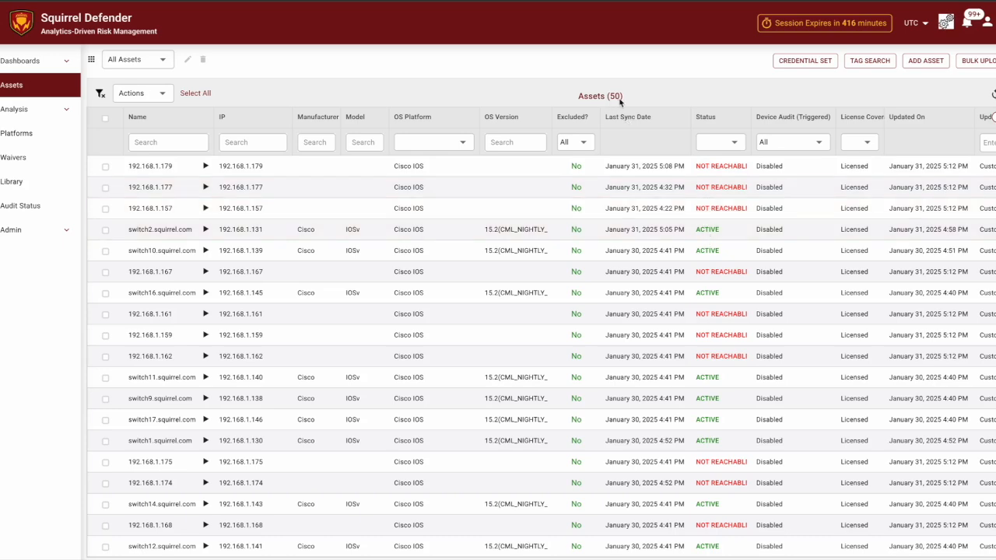
{"action": "scroll", "coordinate": [733, 257], "scroll_direction": "down", "scroll_amount": 1}
{"action": "scroll", "coordinate": [734, 257], "scroll_direction": "down", "scroll_amount": 4}
{"action": "scroll", "coordinate": [733, 257], "scroll_direction": "down", "scroll_amount": 5}
{"action": "scroll", "coordinate": [734, 257], "scroll_direction": "down", "scroll_amount": 1}
{"action": "scroll", "coordinate": [733, 257], "scroll_direction": "up", "scroll_amount": 4}
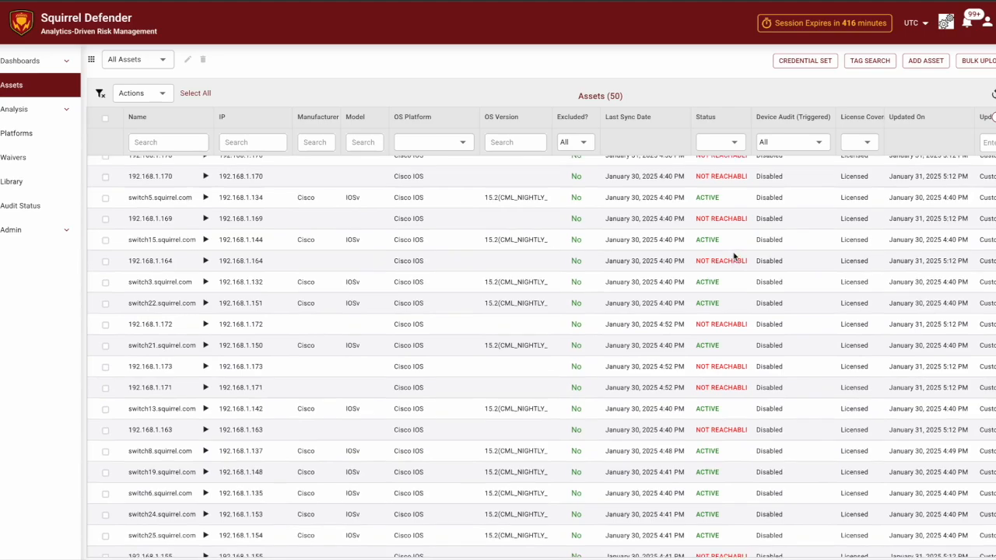
{"action": "scroll", "coordinate": [734, 257], "scroll_direction": "up", "scroll_amount": 5}
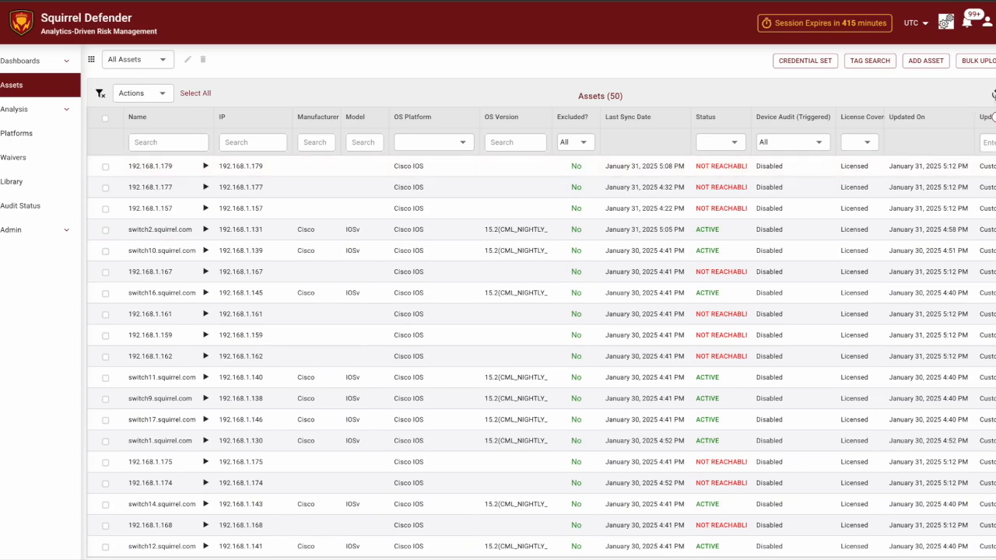
{"action": "left_click", "coordinate": [992, 94]}
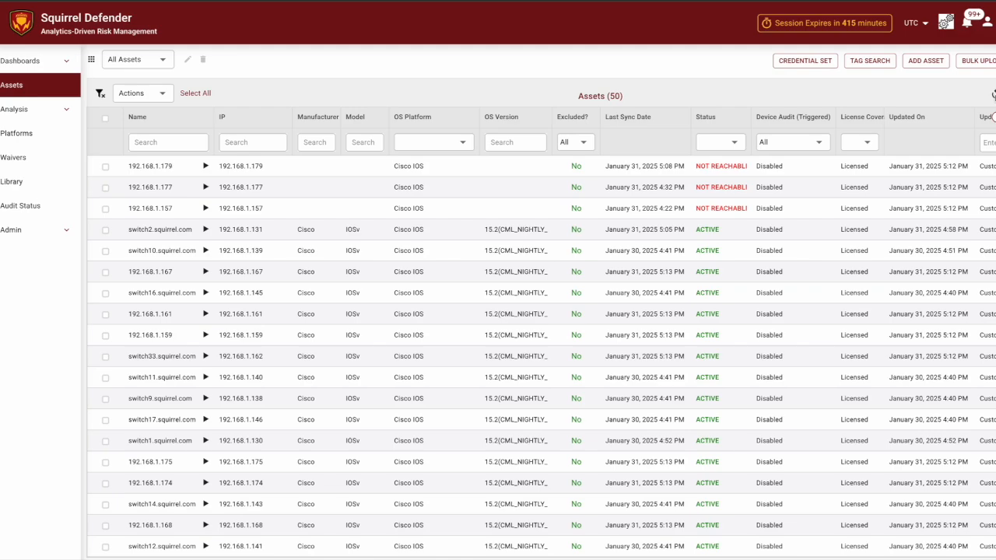
{"action": "scroll", "coordinate": [778, 226], "scroll_direction": "down", "scroll_amount": 5}
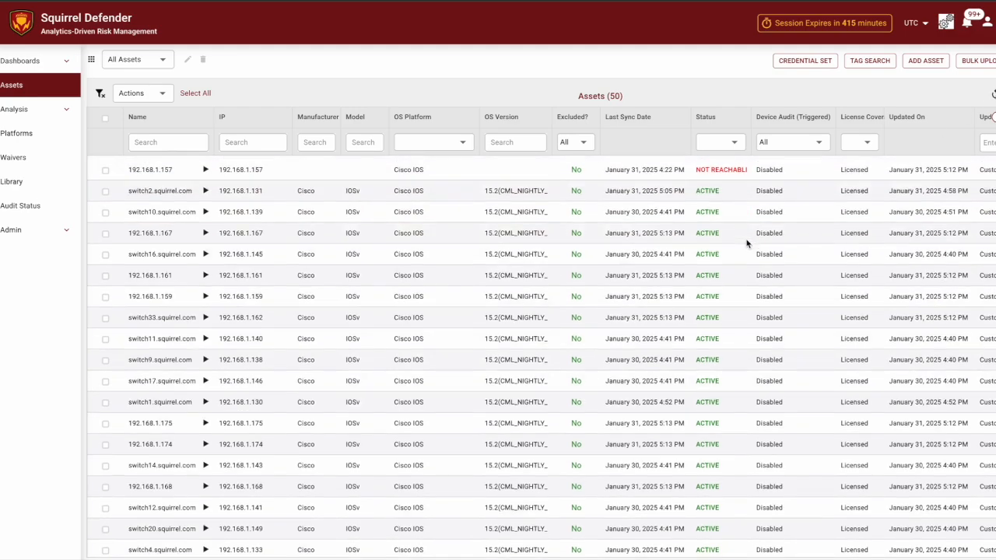
{"action": "scroll", "coordinate": [746, 244], "scroll_direction": "down", "scroll_amount": 5}
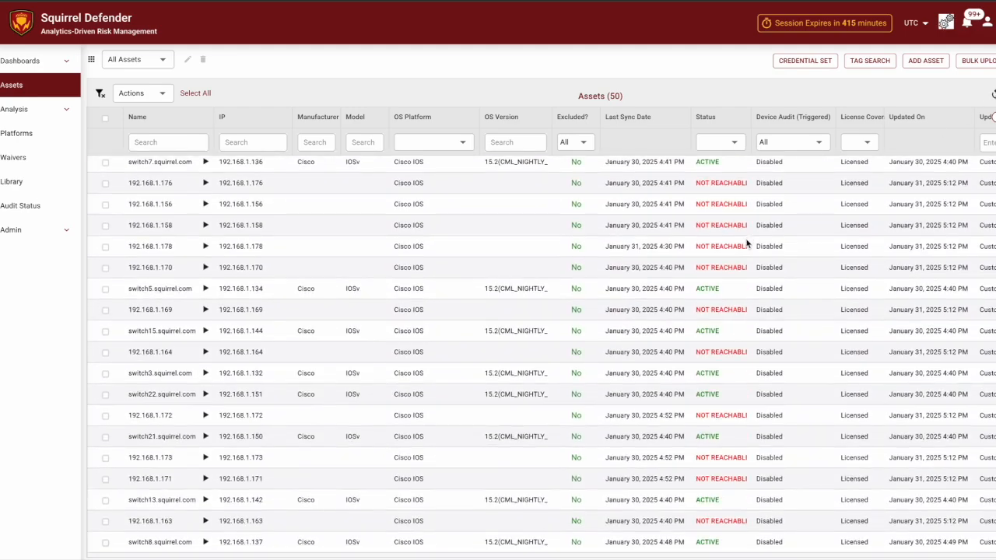
{"action": "scroll", "coordinate": [746, 244], "scroll_direction": "up", "scroll_amount": 5}
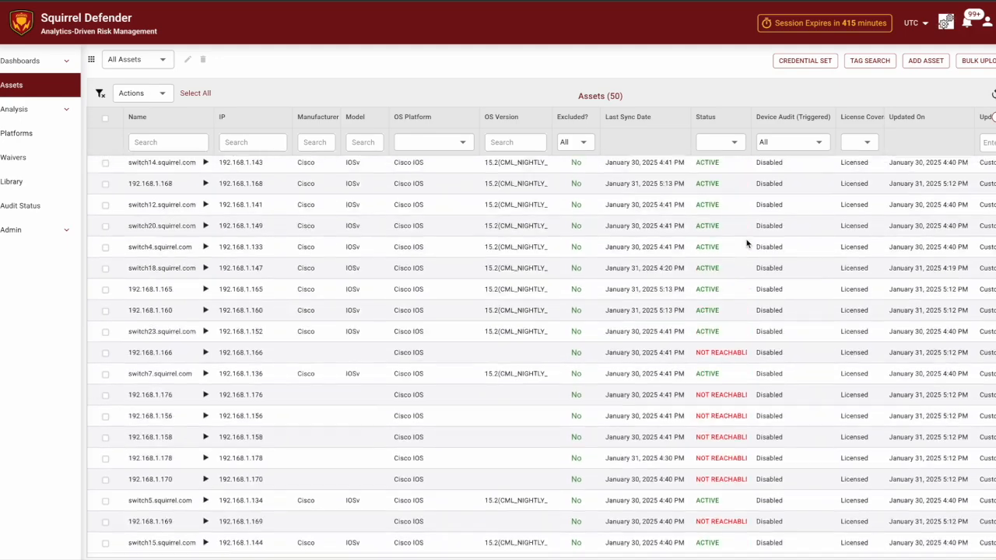
{"action": "scroll", "coordinate": [746, 244], "scroll_direction": "up", "scroll_amount": 1}
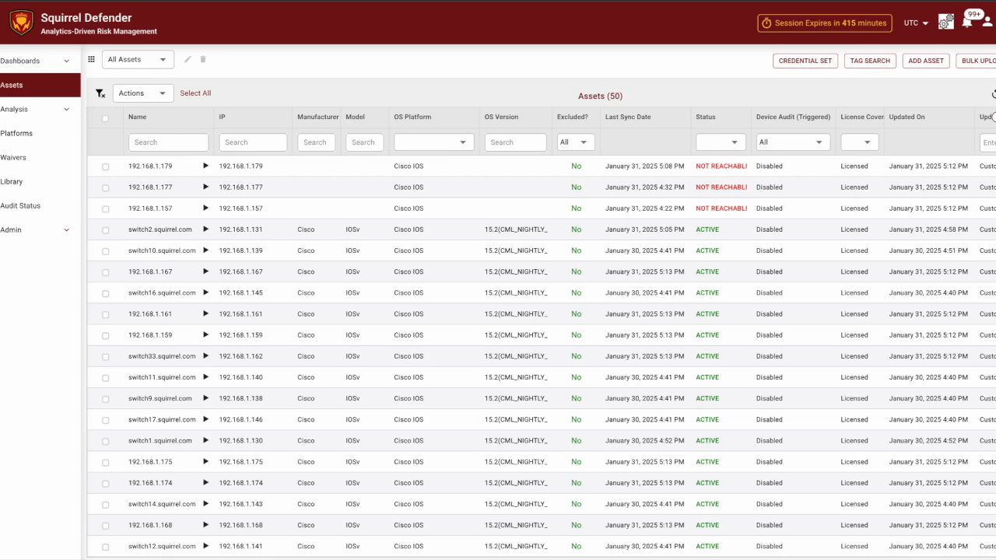
- Sort the 50 assets by Status, then clear the sort and return to the top
{"action": "left_click", "coordinate": [994, 94]}
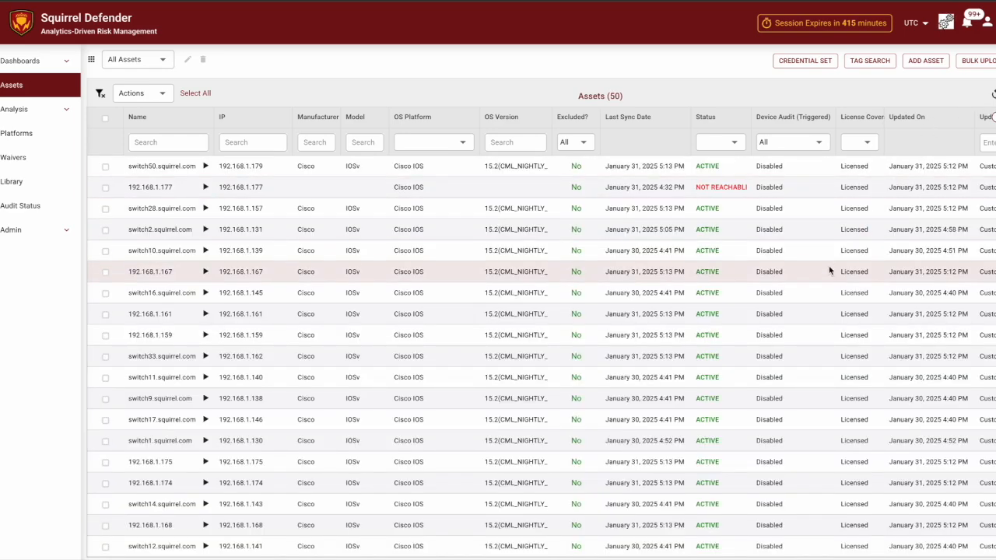
{"action": "left_click", "coordinate": [723, 116]}
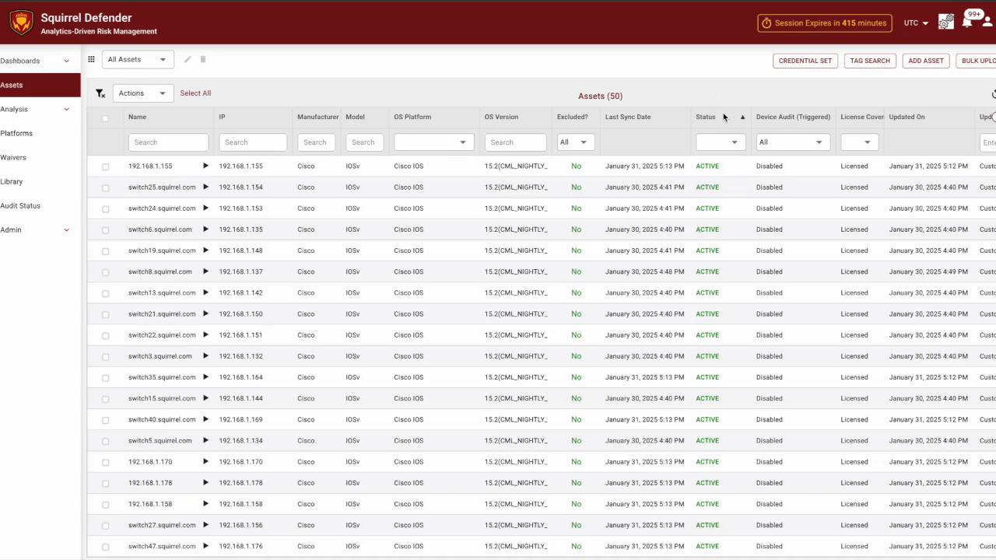
{"action": "scroll", "coordinate": [715, 296], "scroll_direction": "down", "scroll_amount": 5}
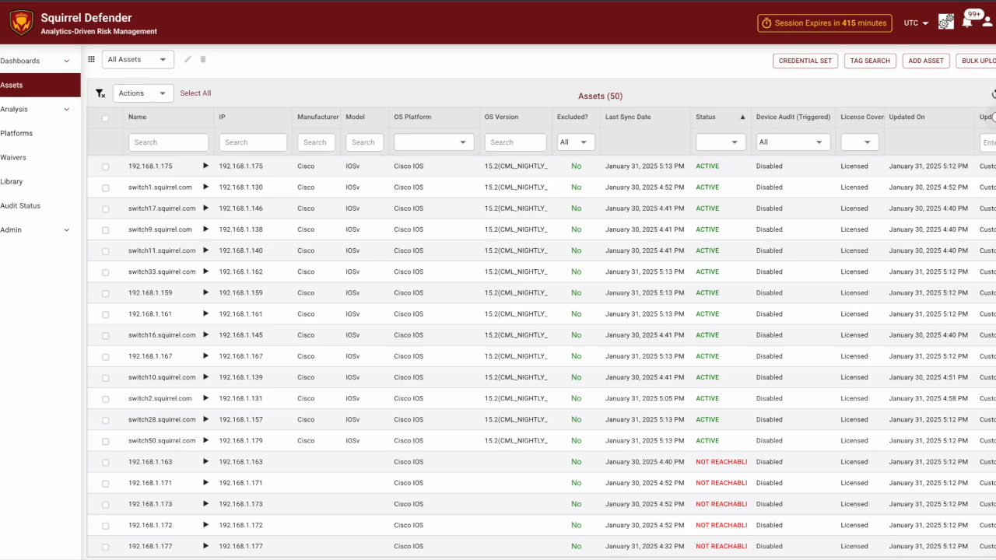
{"action": "left_click", "coordinate": [994, 94]}
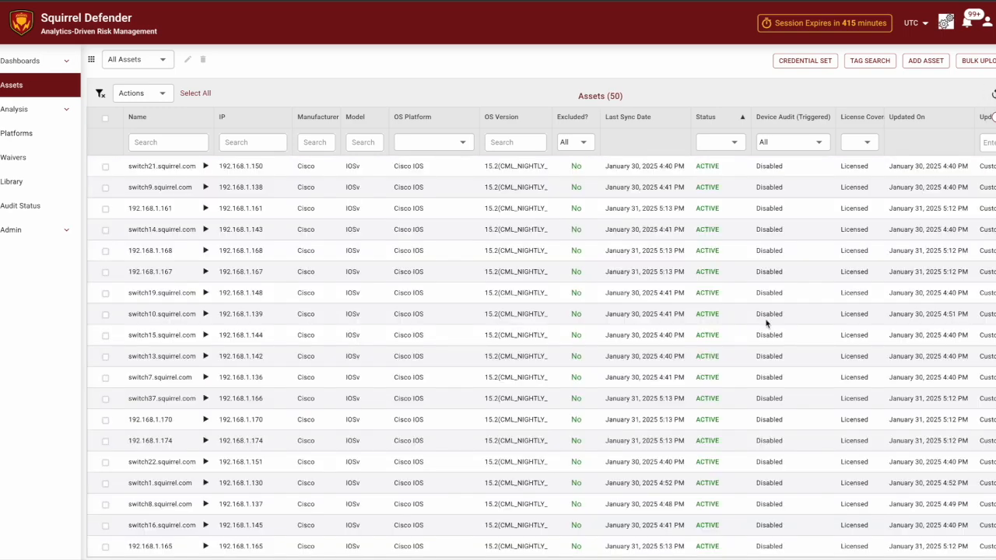
{"action": "scroll", "coordinate": [767, 323], "scroll_direction": "down", "scroll_amount": 5}
{"action": "scroll", "coordinate": [766, 323], "scroll_direction": "down", "scroll_amount": 1}
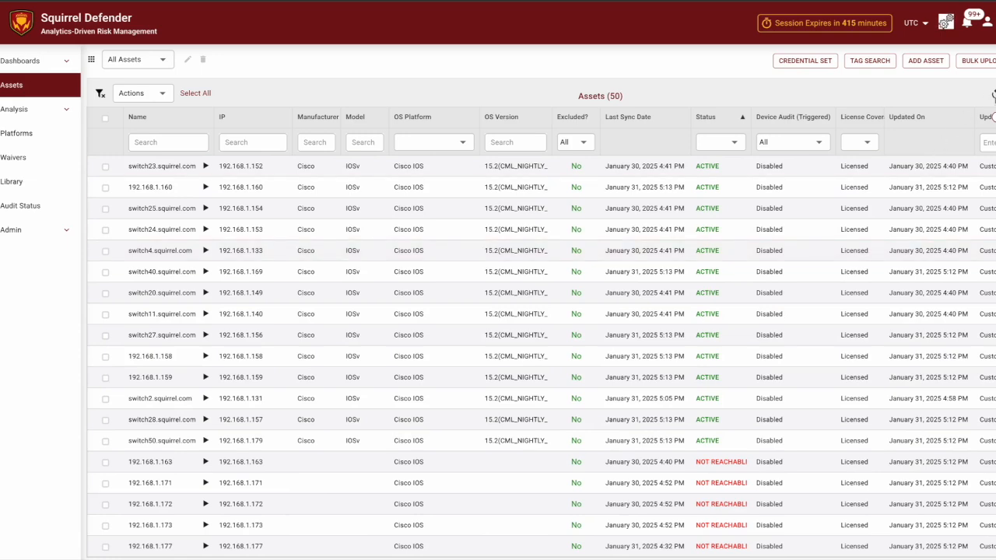
{"action": "left_click", "coordinate": [995, 95]}
{"action": "scroll", "coordinate": [667, 379], "scroll_direction": "down", "scroll_amount": 1}
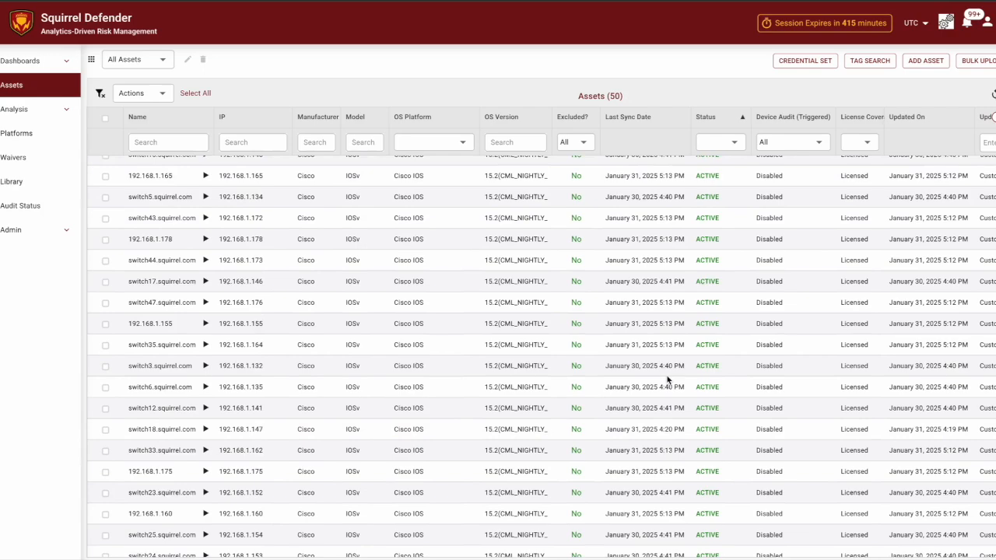
{"action": "scroll", "coordinate": [666, 380], "scroll_direction": "up", "scroll_amount": 3}
{"action": "scroll", "coordinate": [667, 380], "scroll_direction": "up", "scroll_amount": 5}
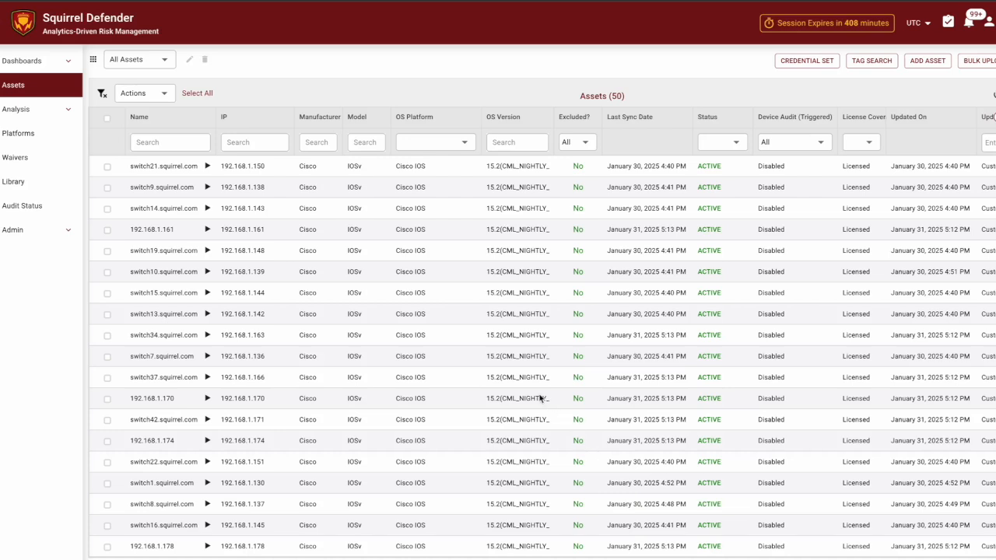
- Go to Admin > Credentials Set and start adding a new credential set
{"action": "left_click", "coordinate": [60, 229]}
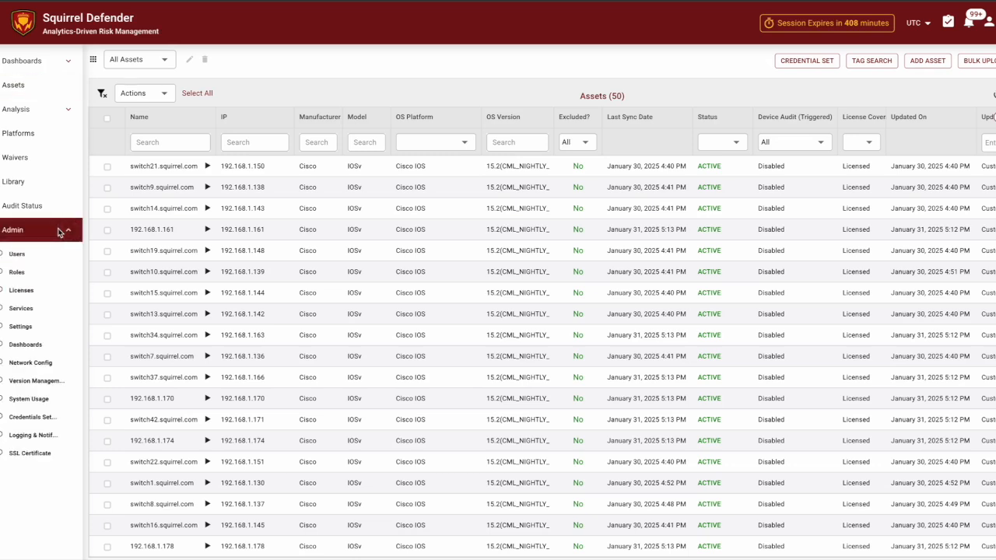
{"action": "left_click", "coordinate": [43, 417]}
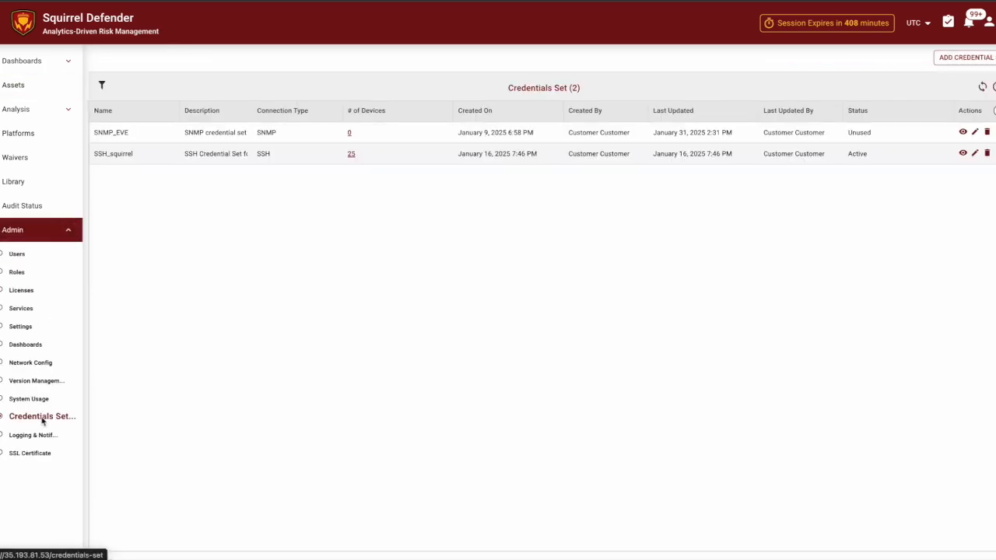
{"action": "left_click", "coordinate": [948, 59]}
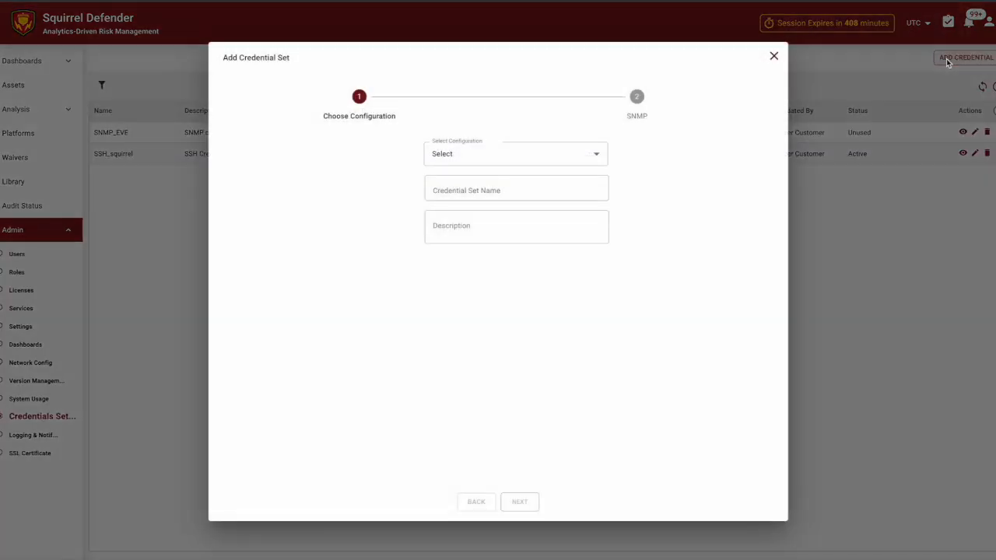
- Choose SSH as the configuration type, name the set SSH_update, and begin its description
{"action": "left_click", "coordinate": [479, 154]}
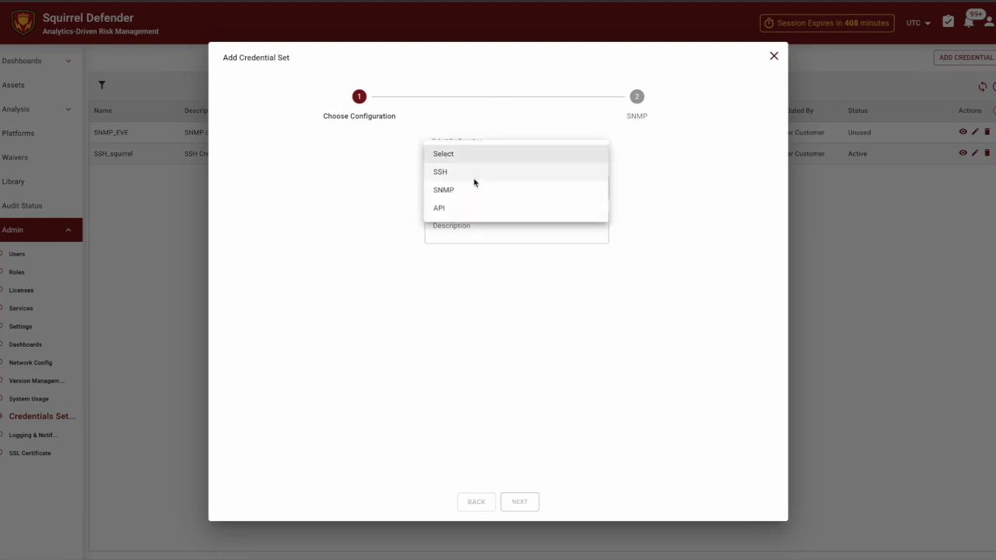
{"action": "left_click", "coordinate": [475, 180]}
{"action": "left_click", "coordinate": [474, 189]}
{"action": "type", "text": "update"}
{"action": "left_click", "coordinate": [461, 231]}
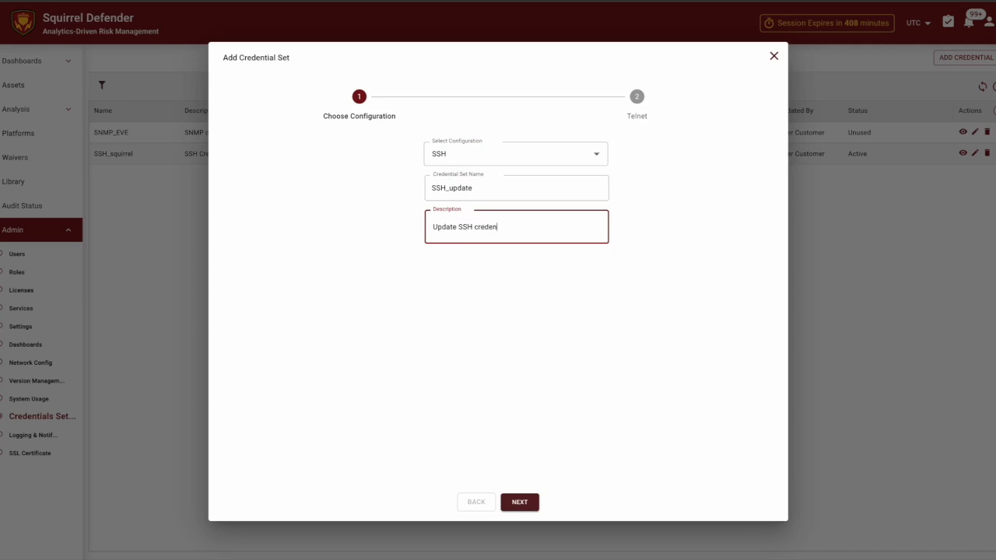
- Finish the description, then set protocol SSH and enter the login username and password
{"action": "type", "text": "s"}
{"action": "left_click", "coordinate": [519, 501]}
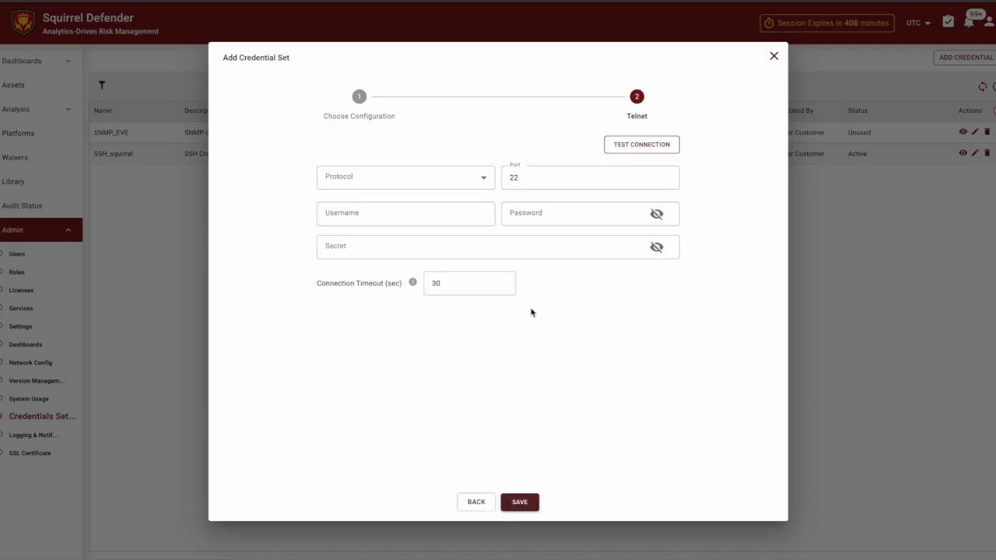
{"action": "left_click", "coordinate": [474, 178]}
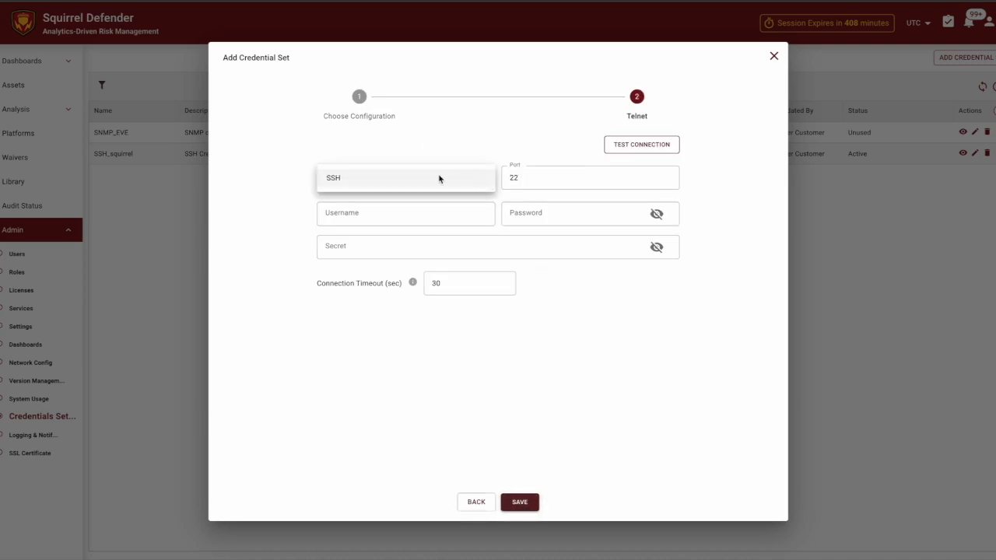
{"action": "left_click", "coordinate": [400, 182]}
{"action": "left_click", "coordinate": [417, 216]}
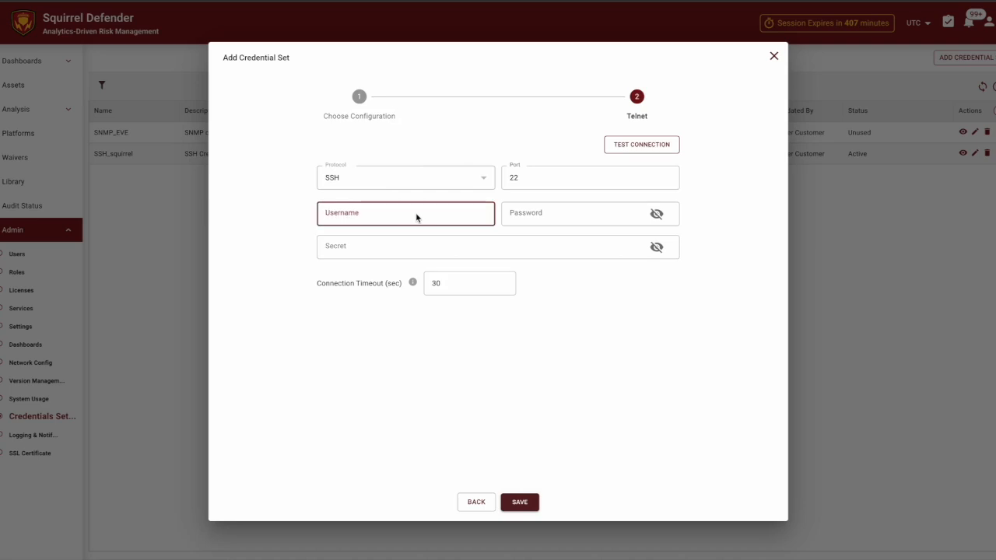
{"action": "type", "text": "squirrel_2"}
{"action": "left_click", "coordinate": [545, 214]}
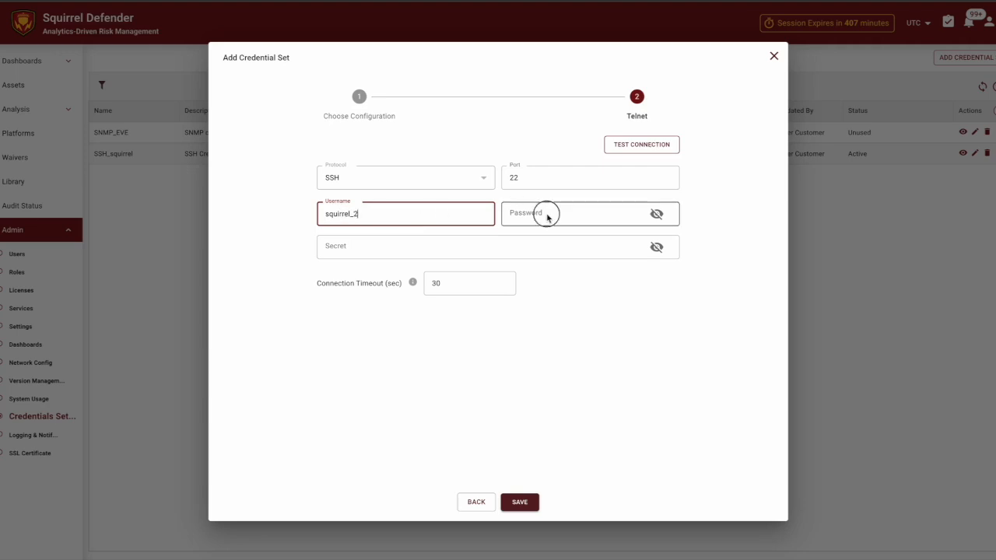
{"action": "type", "text": "***"}
- Add the enable secret, try a test connection, and save the SSH_update credential set
{"action": "left_click", "coordinate": [408, 248]}
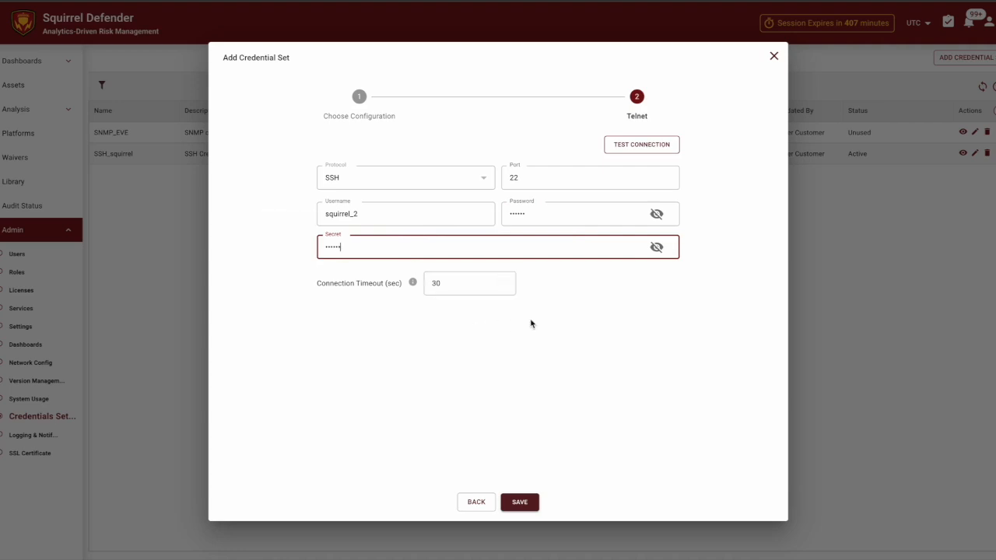
{"action": "left_click", "coordinate": [640, 147]}
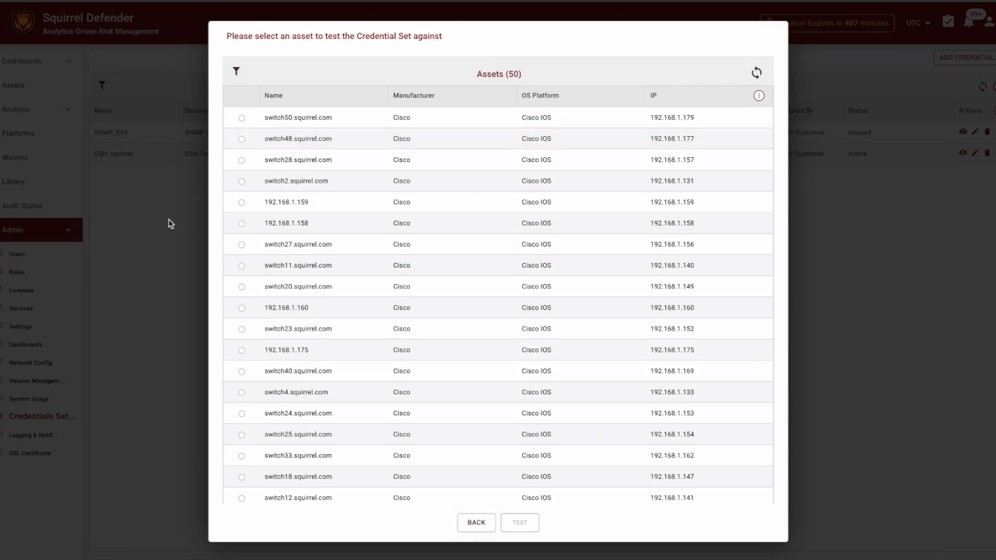
{"action": "left_click", "coordinate": [480, 526]}
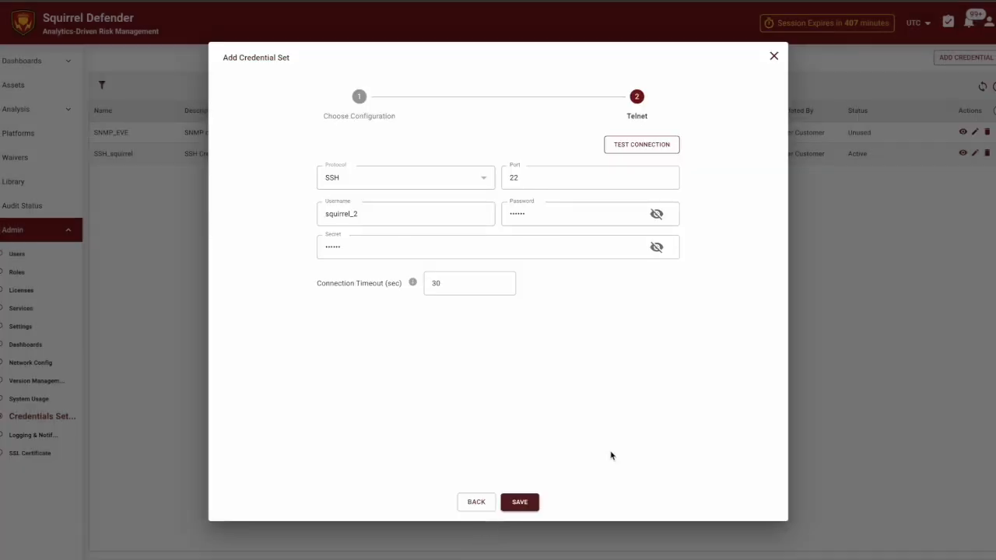
{"action": "left_click", "coordinate": [523, 503]}
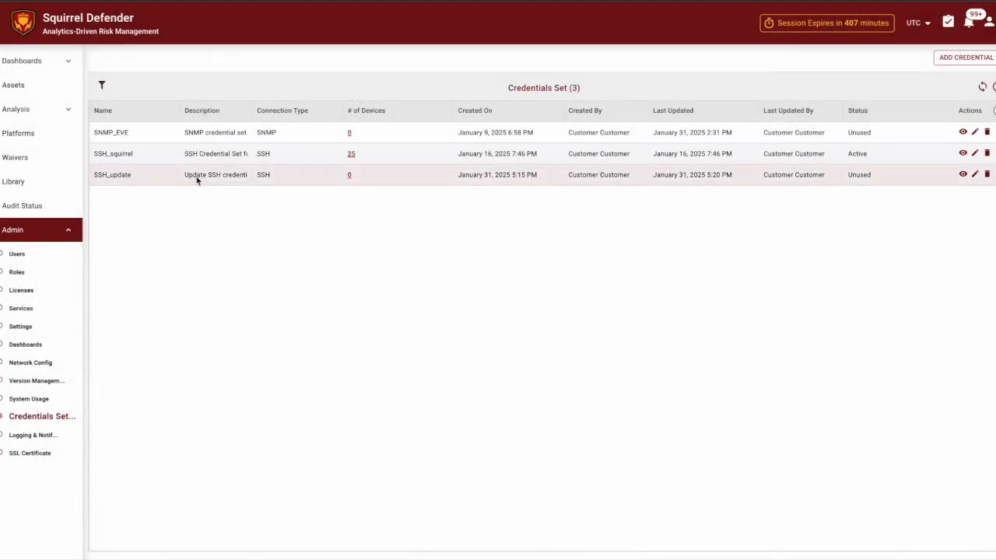
{"action": "left_click", "coordinate": [28, 87]}
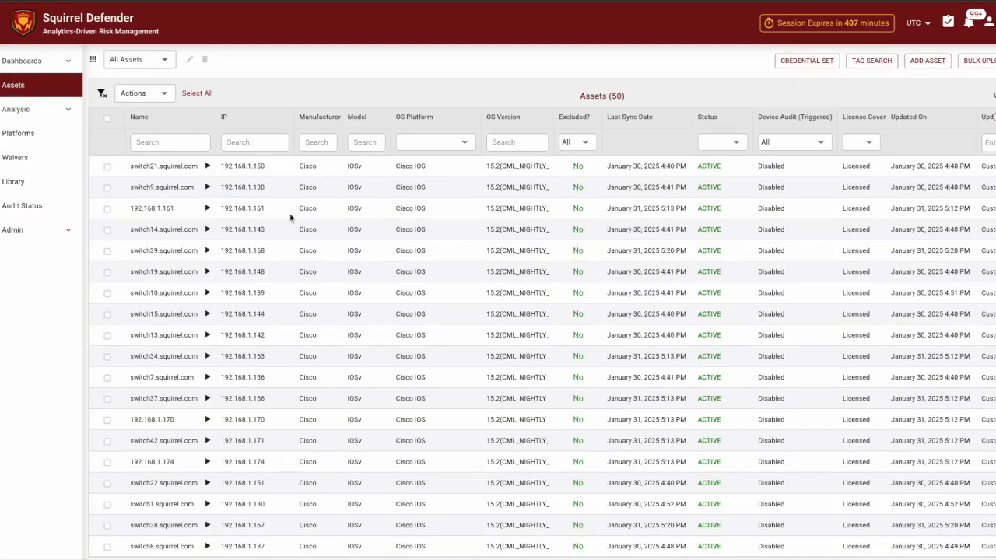
- Select devices 192.168.1.178 and 192.168.1.165 and apply the SSH_update credential set to both
{"action": "scroll", "coordinate": [295, 248], "scroll_direction": "down", "scroll_amount": 3}
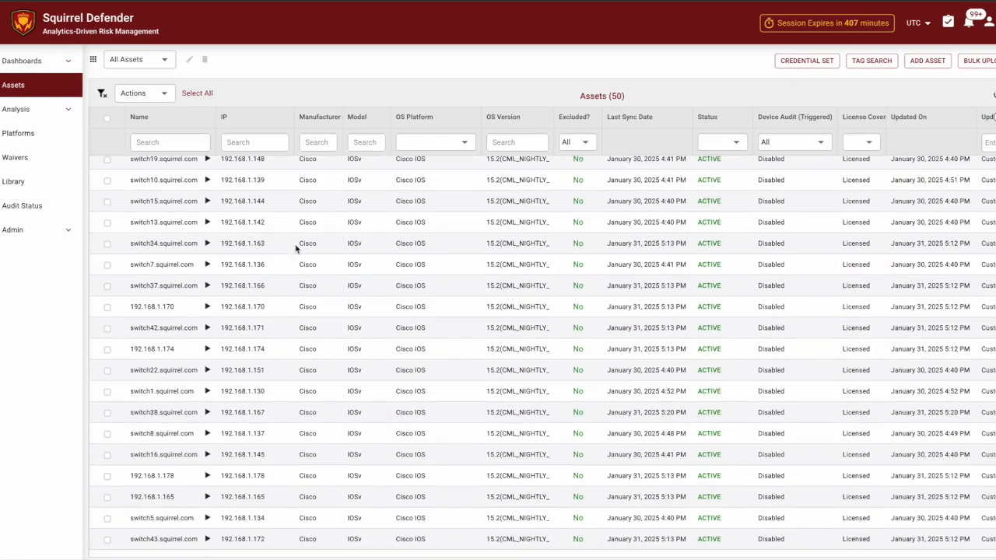
{"action": "left_click", "coordinate": [106, 477]}
{"action": "left_click", "coordinate": [107, 496]}
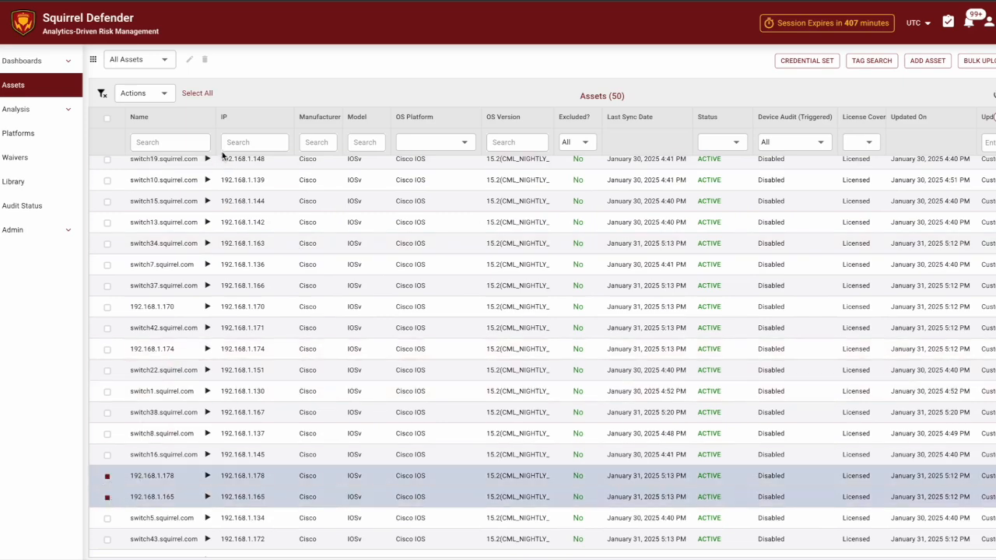
{"action": "left_click", "coordinate": [162, 94]}
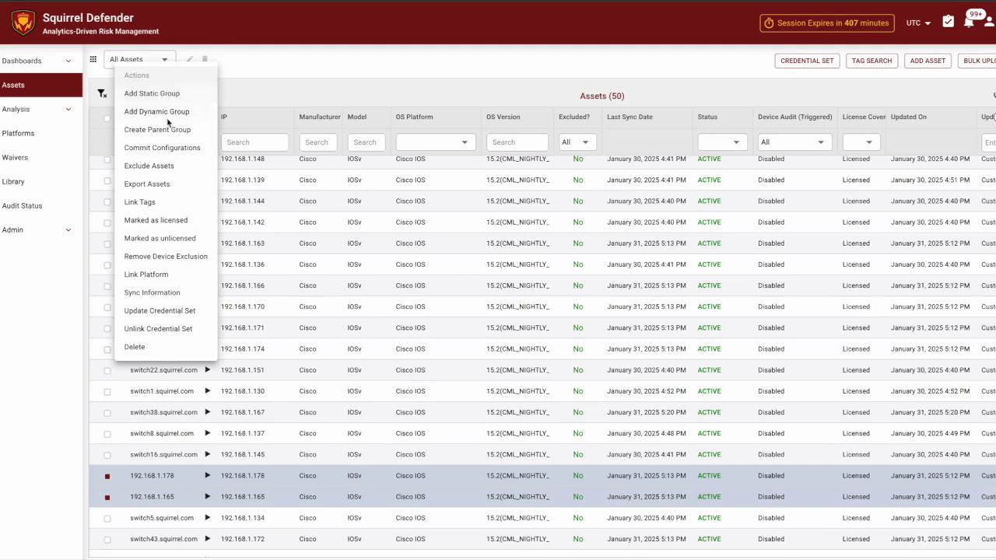
{"action": "left_click", "coordinate": [179, 311]}
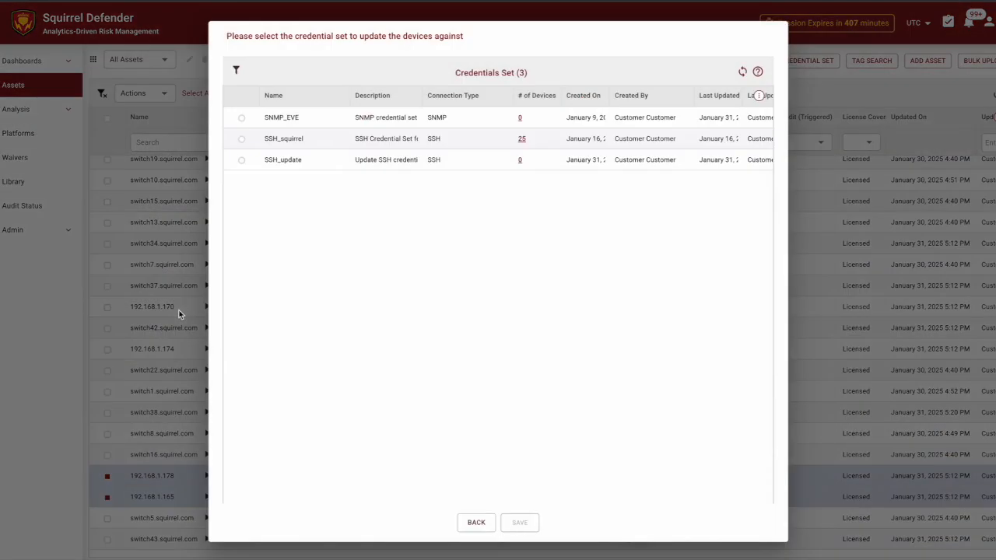
{"action": "left_click", "coordinate": [249, 161]}
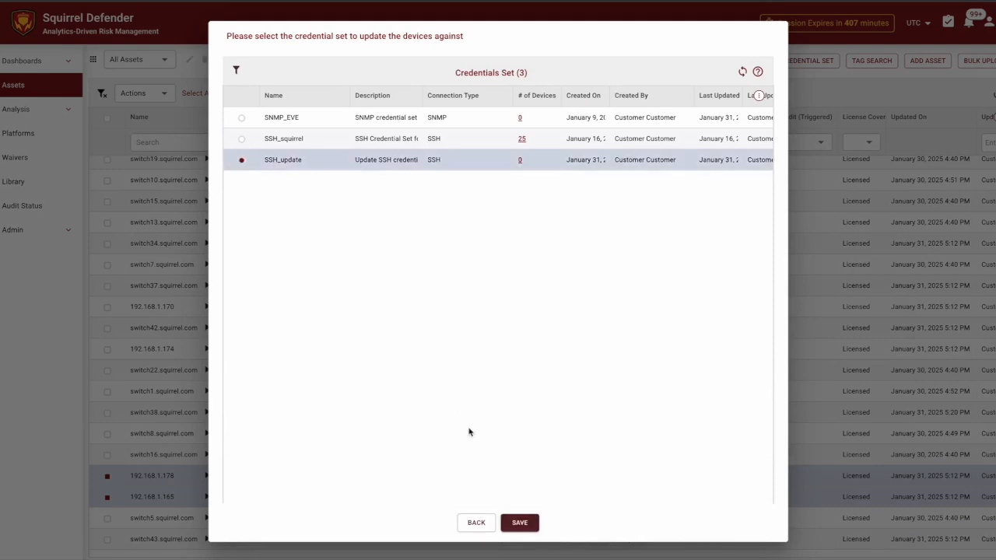
{"action": "left_click", "coordinate": [519, 522]}
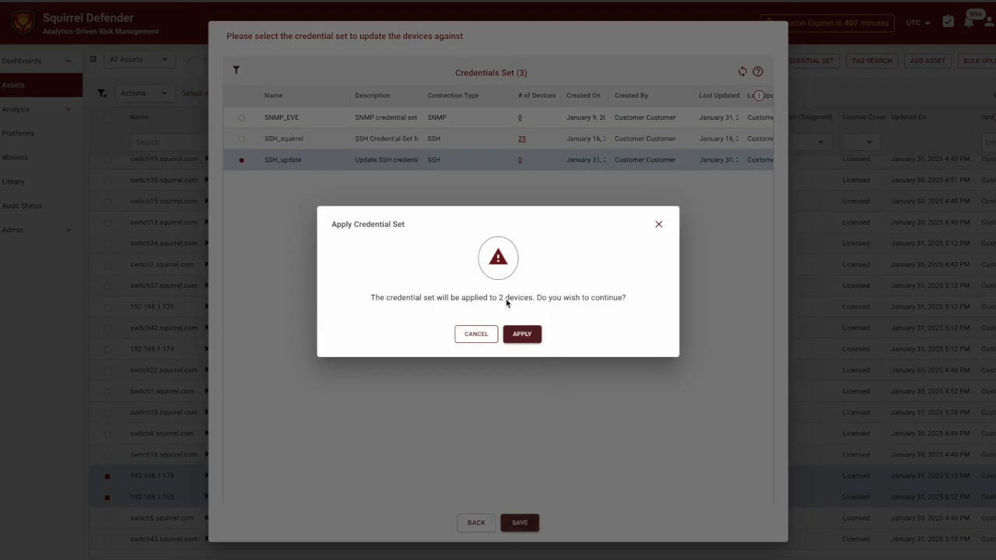
{"action": "left_click", "coordinate": [523, 333]}
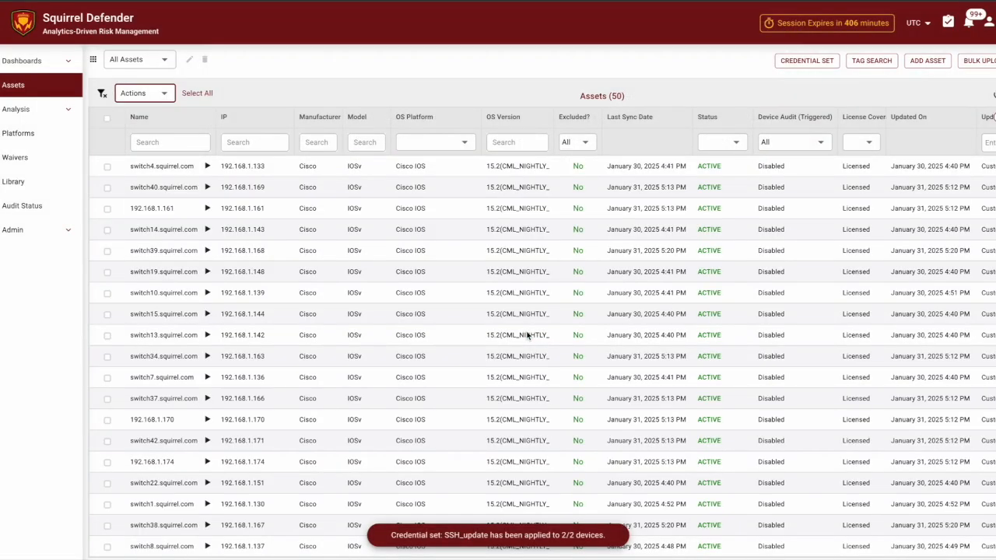
{"action": "left_click", "coordinate": [536, 72]}
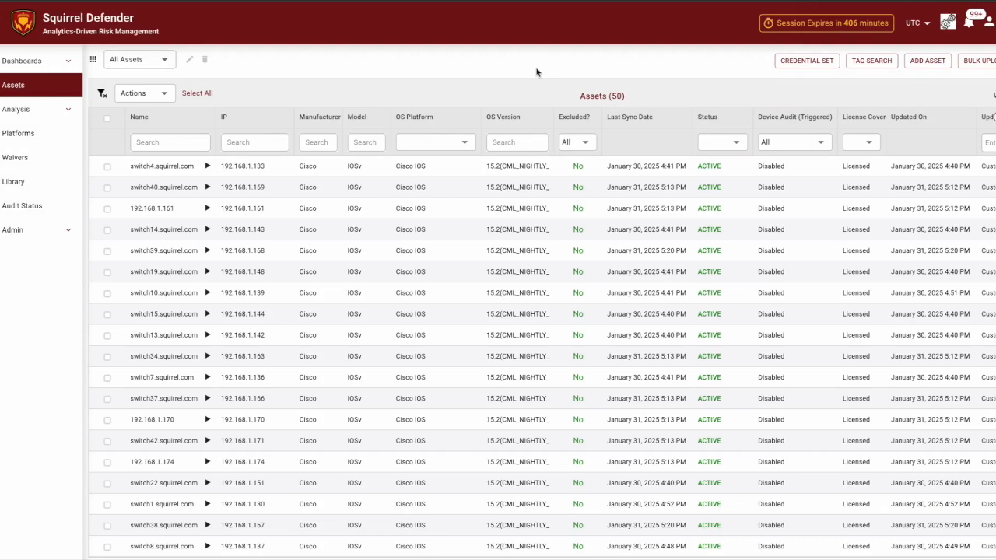